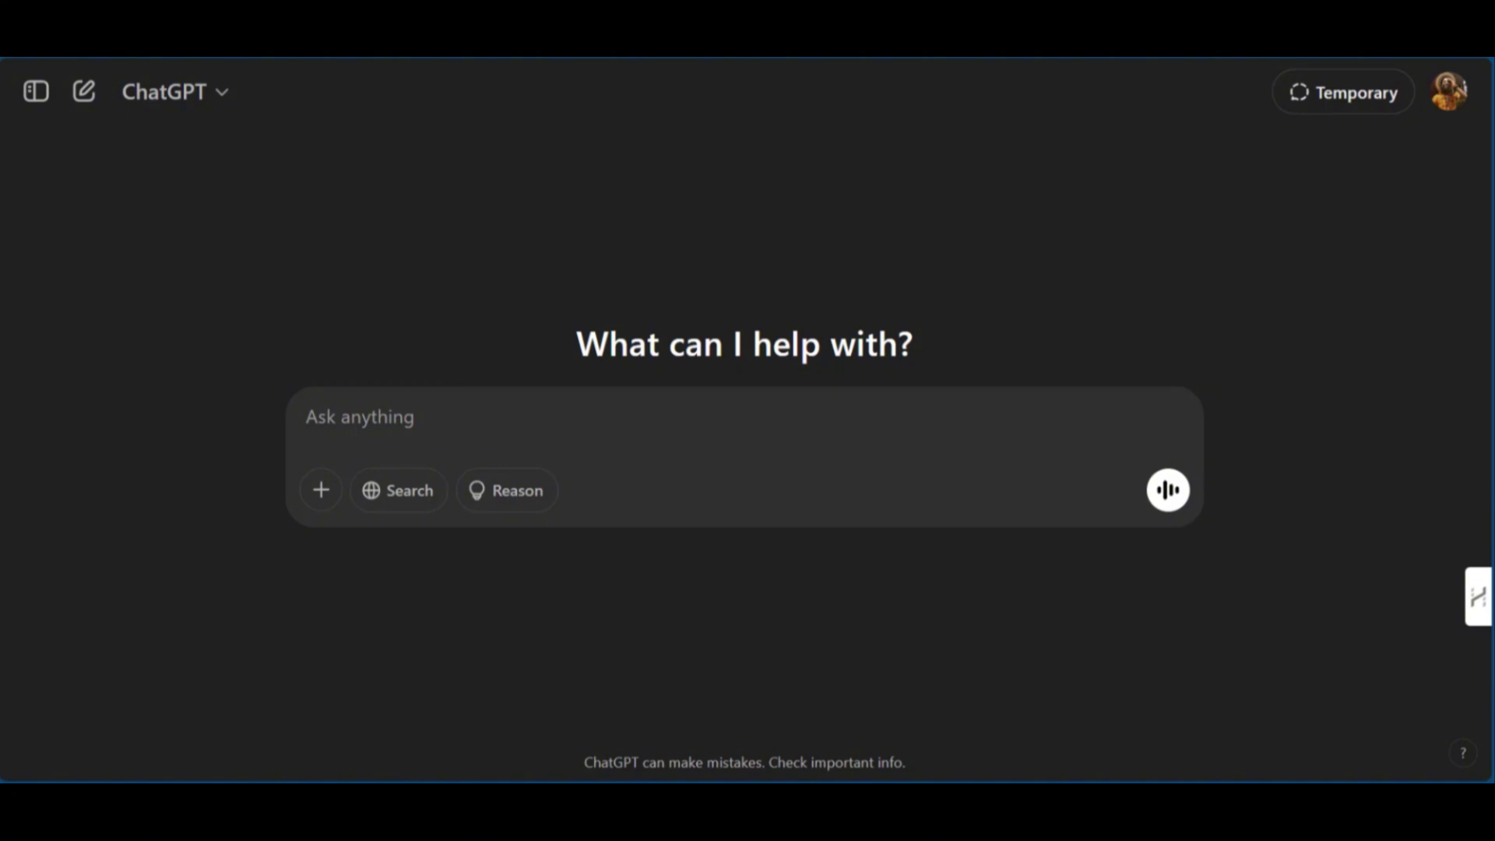
Step: Ask for only the first part, "The Seed of Doubt", of a 3-part story including The Tangled Web and The Unraveling Truth, as long as possible
text(I have a 3 part story with the sections: The Seed of Doubt , The Tangled Web, The Unraveling Truth. Go ahead and write only the first part themed "The seed of Doubt" only. write it till your character limit is exhausted. P.s Make it as long as possible. do not write about the other sections.)
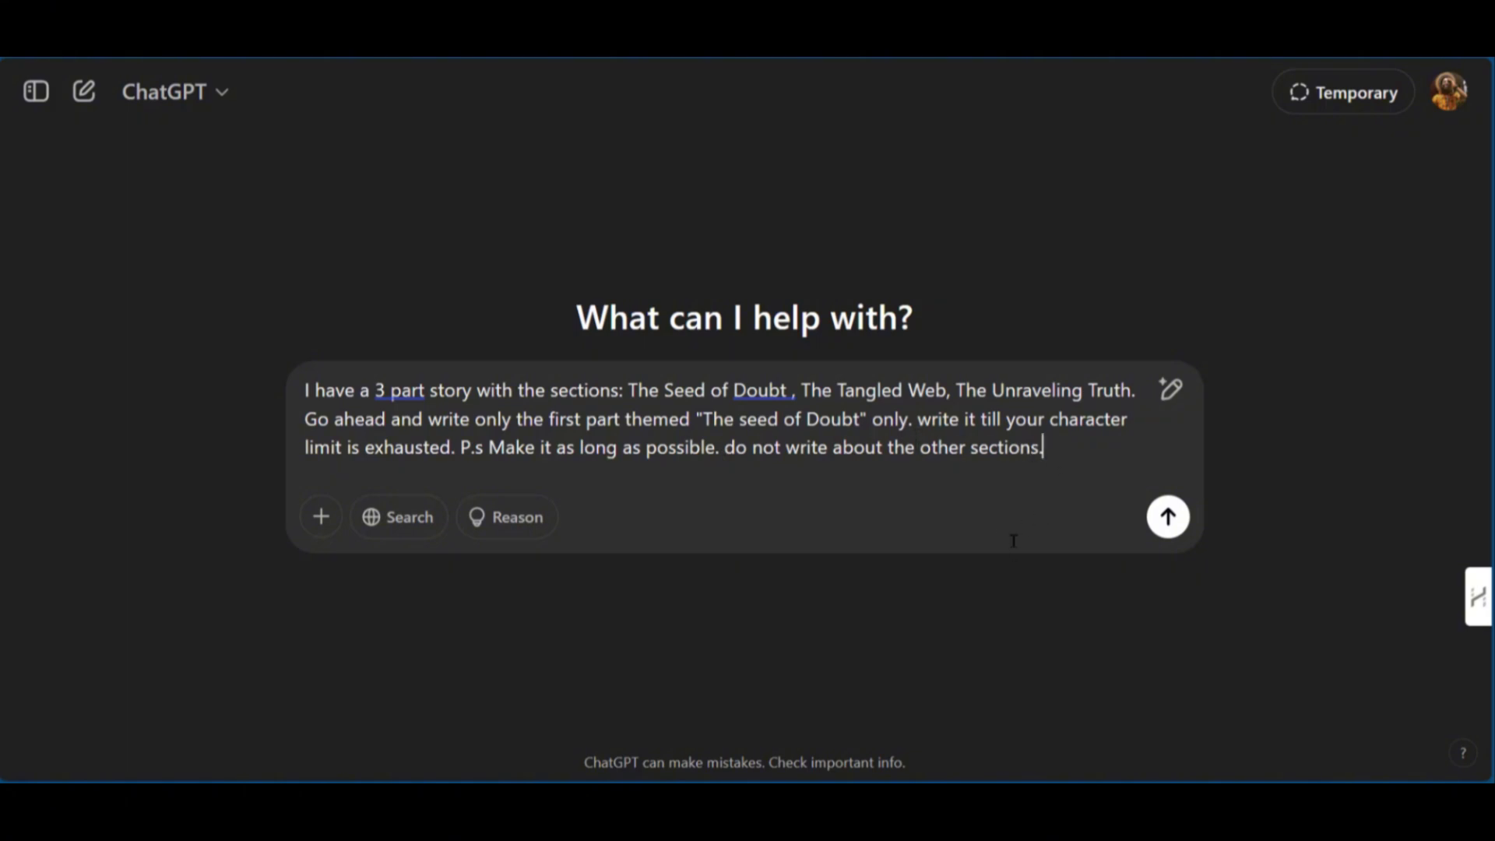
click(1165, 522)
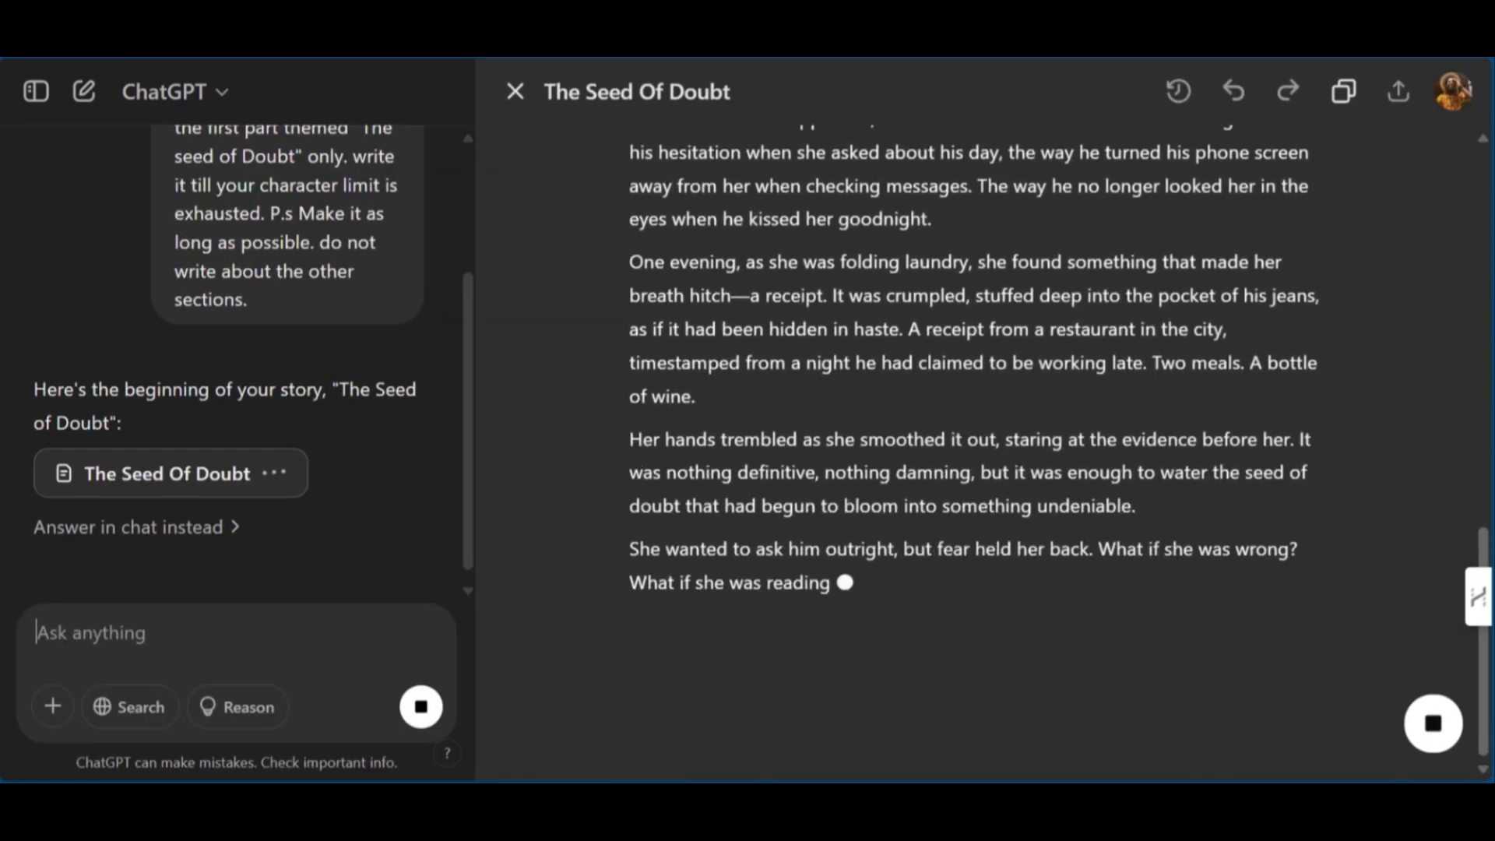
scroll(945, 332, up, 7)
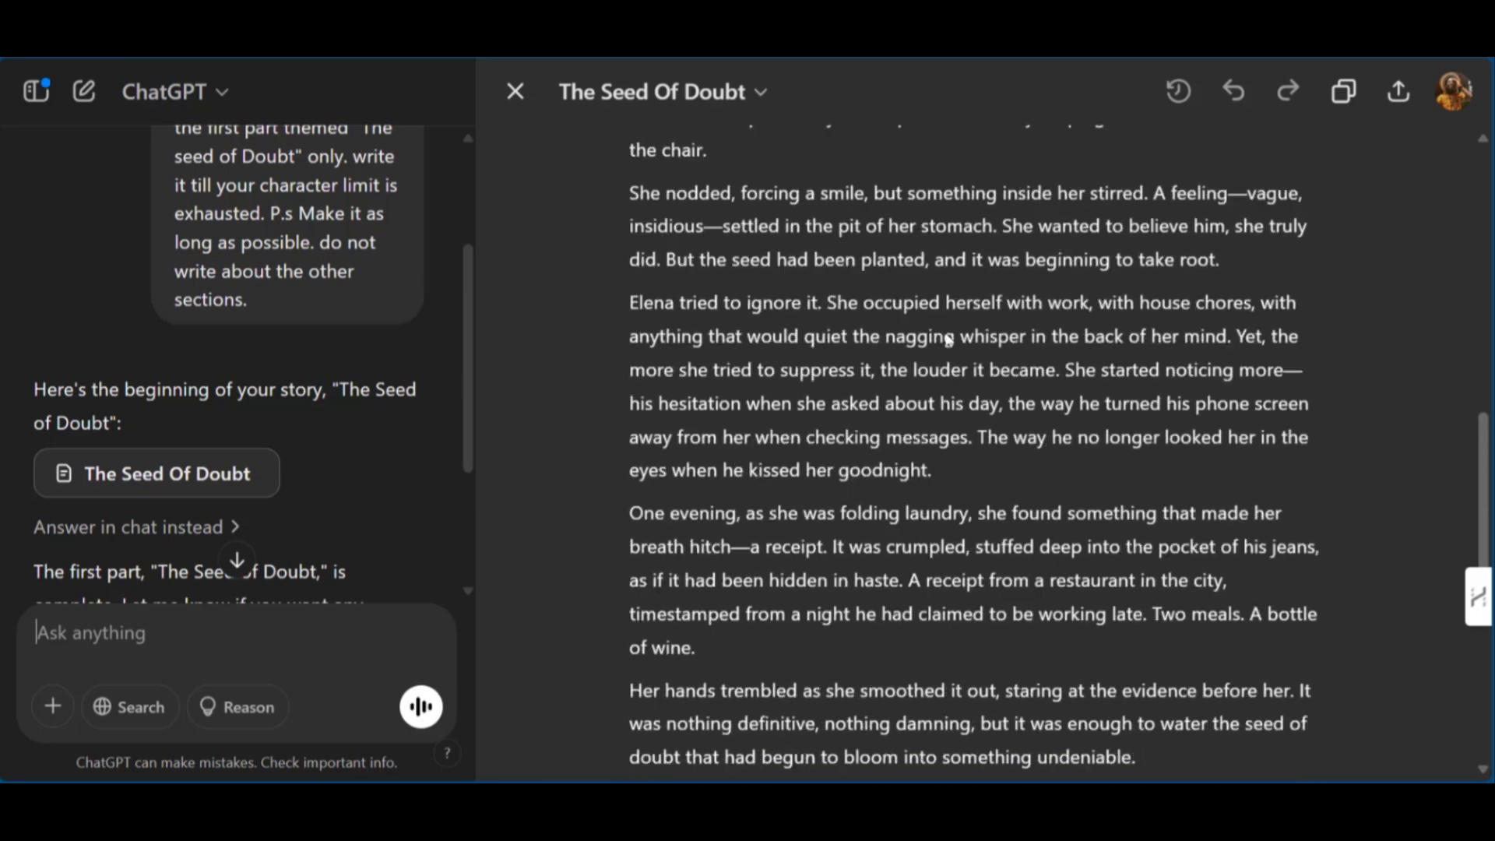
scroll(946, 340, up, 10)
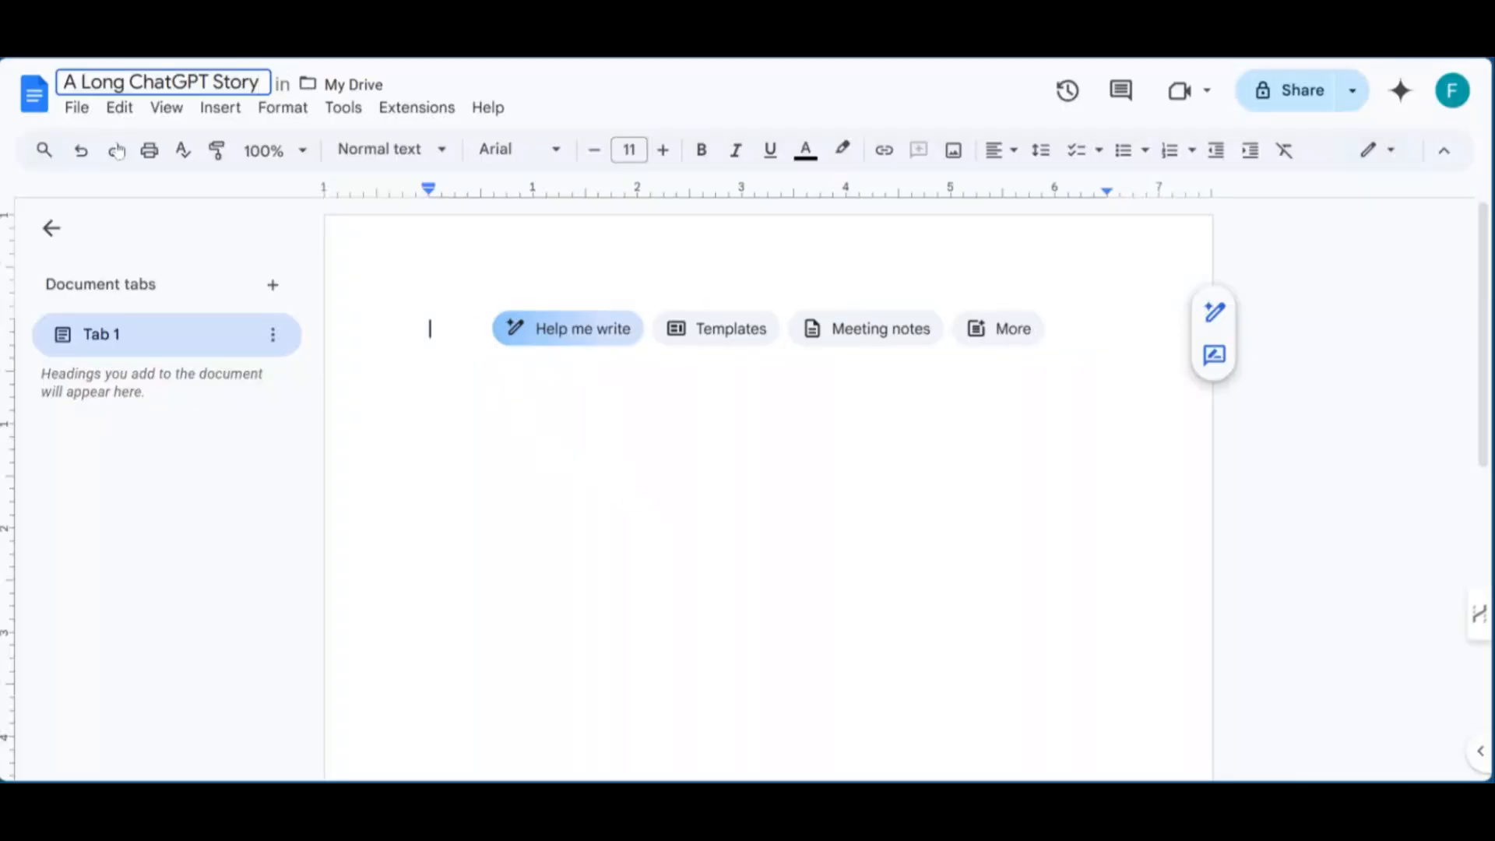
Step: In the Google Docs document, enter the heading "Part 1 - The Seed of Doubt" and paste the copied story text below it
click(431, 329)
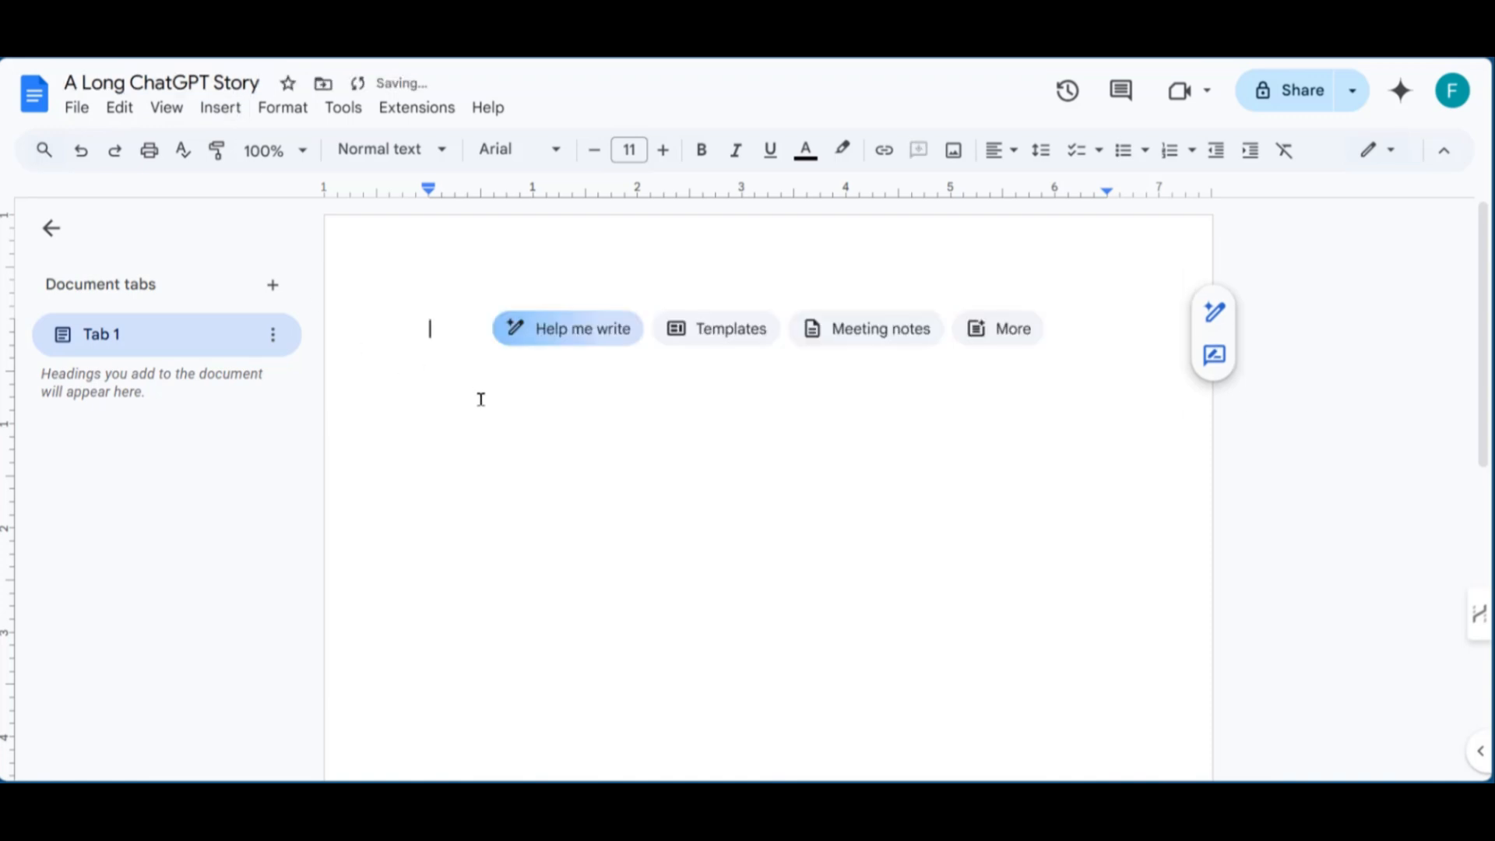
text(Part 1 - The Seed of Doubt)
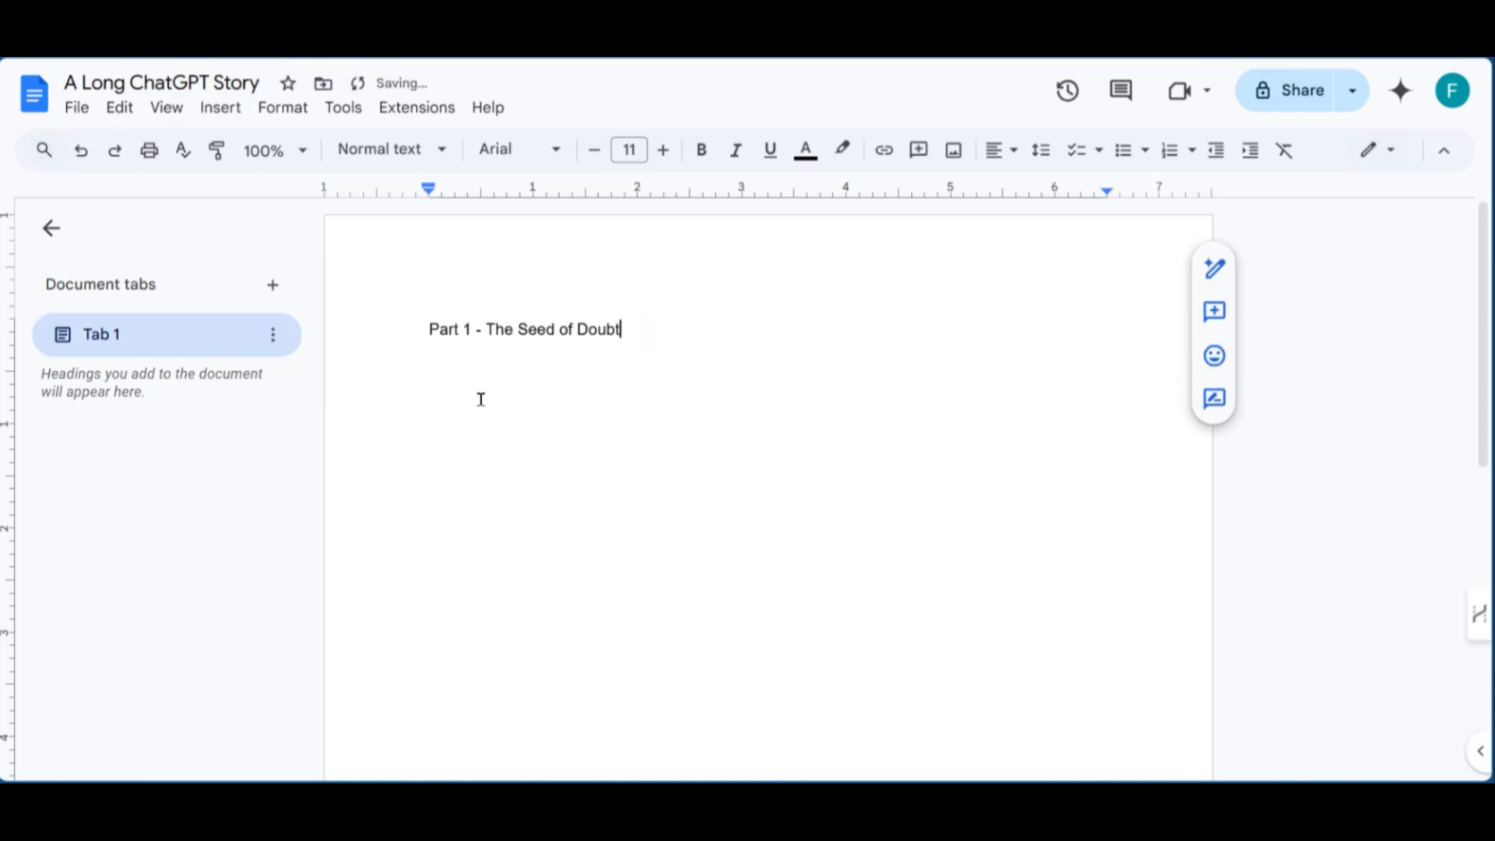
key(Return)
key(Return)
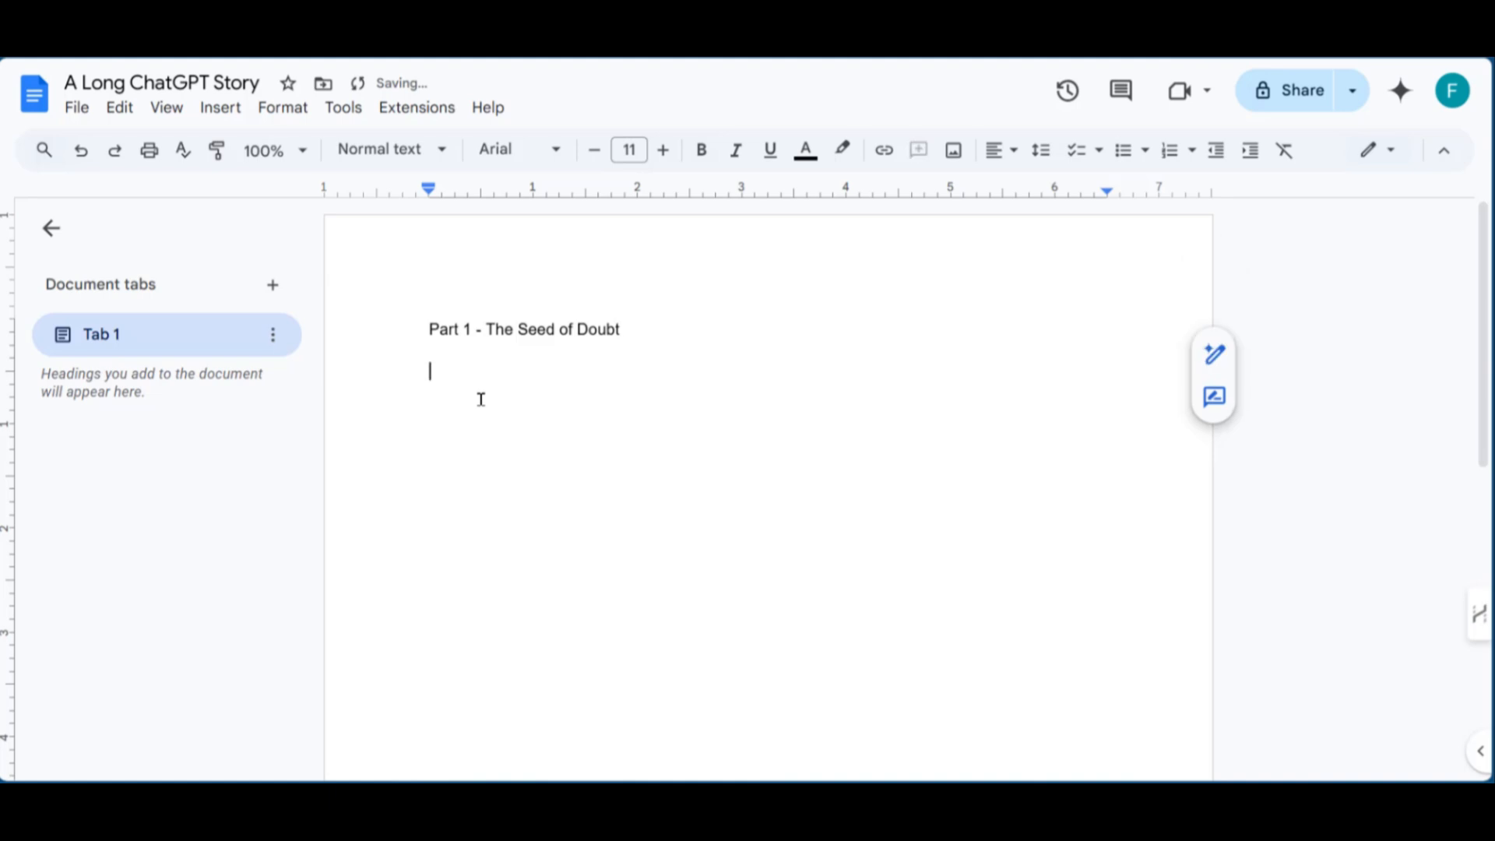
key(ctrl+v)
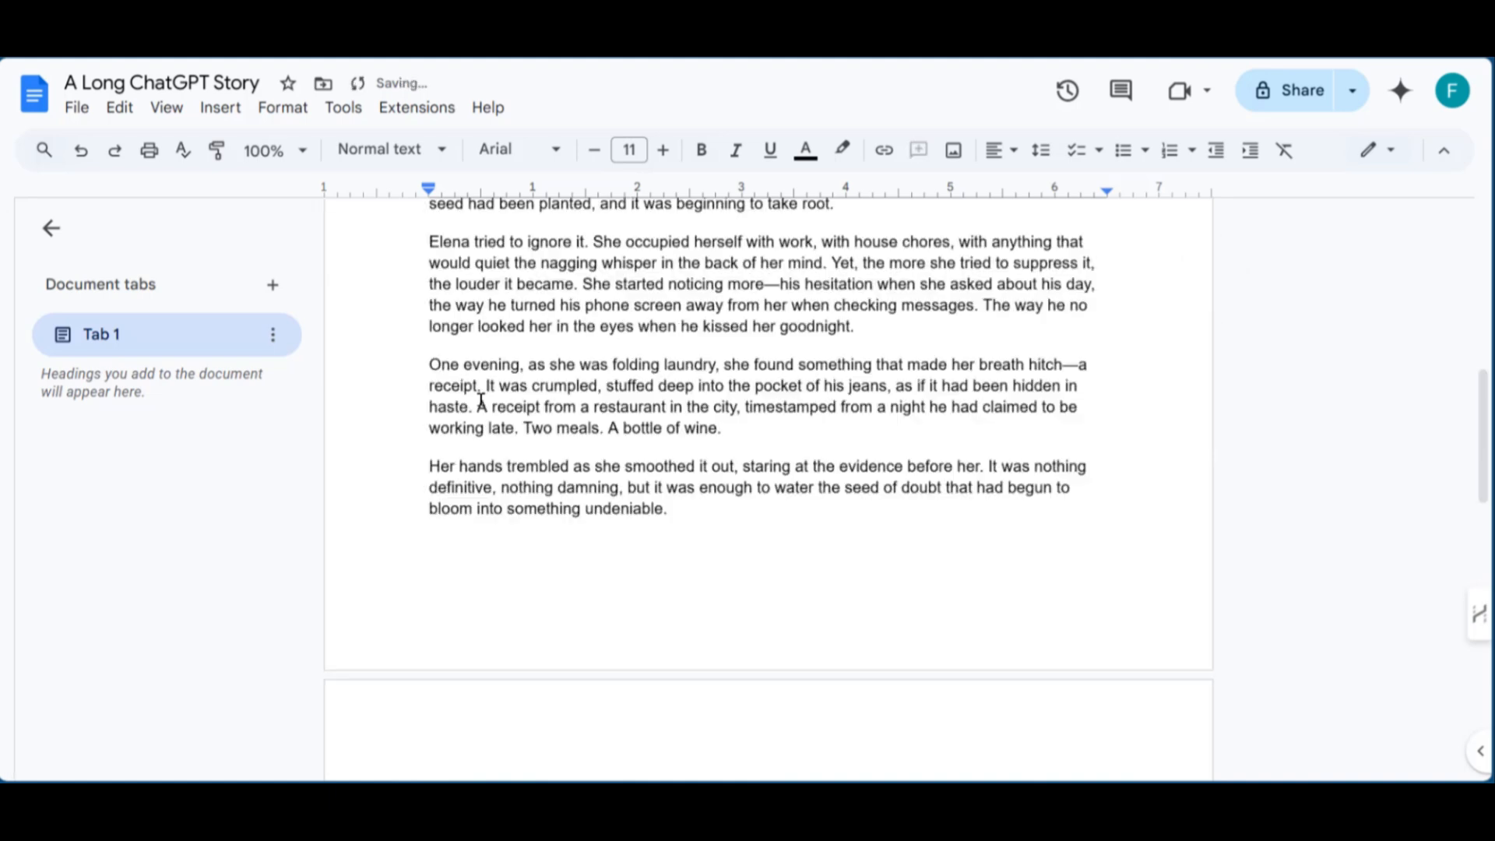
Step: Add the heading "Part 2 - The Tangled Web" below the end of the pasted story, separated by blank lines
key(Return)
key(Return)
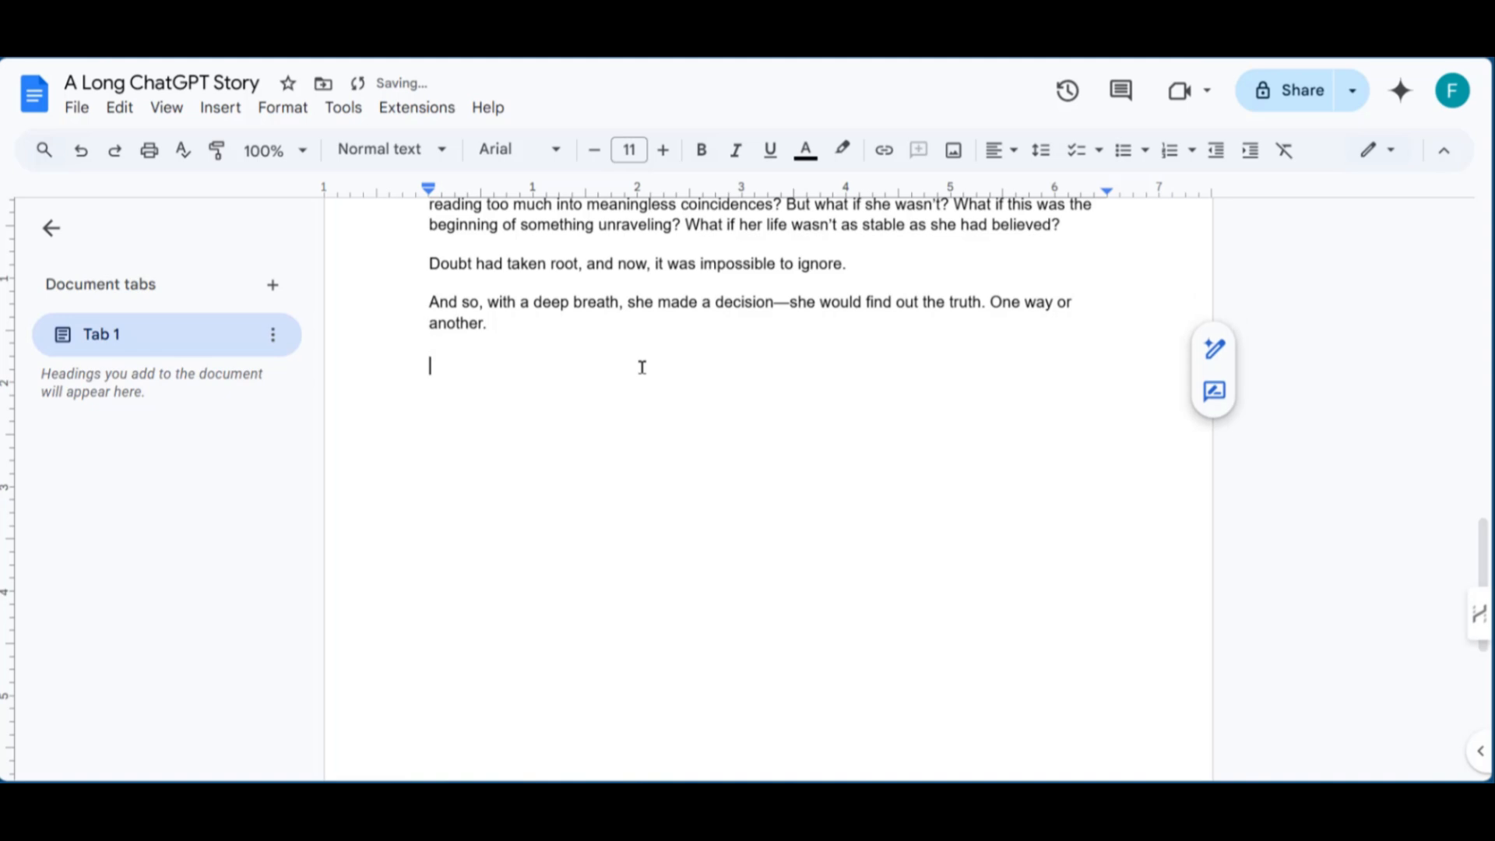
text(Part 2 -)
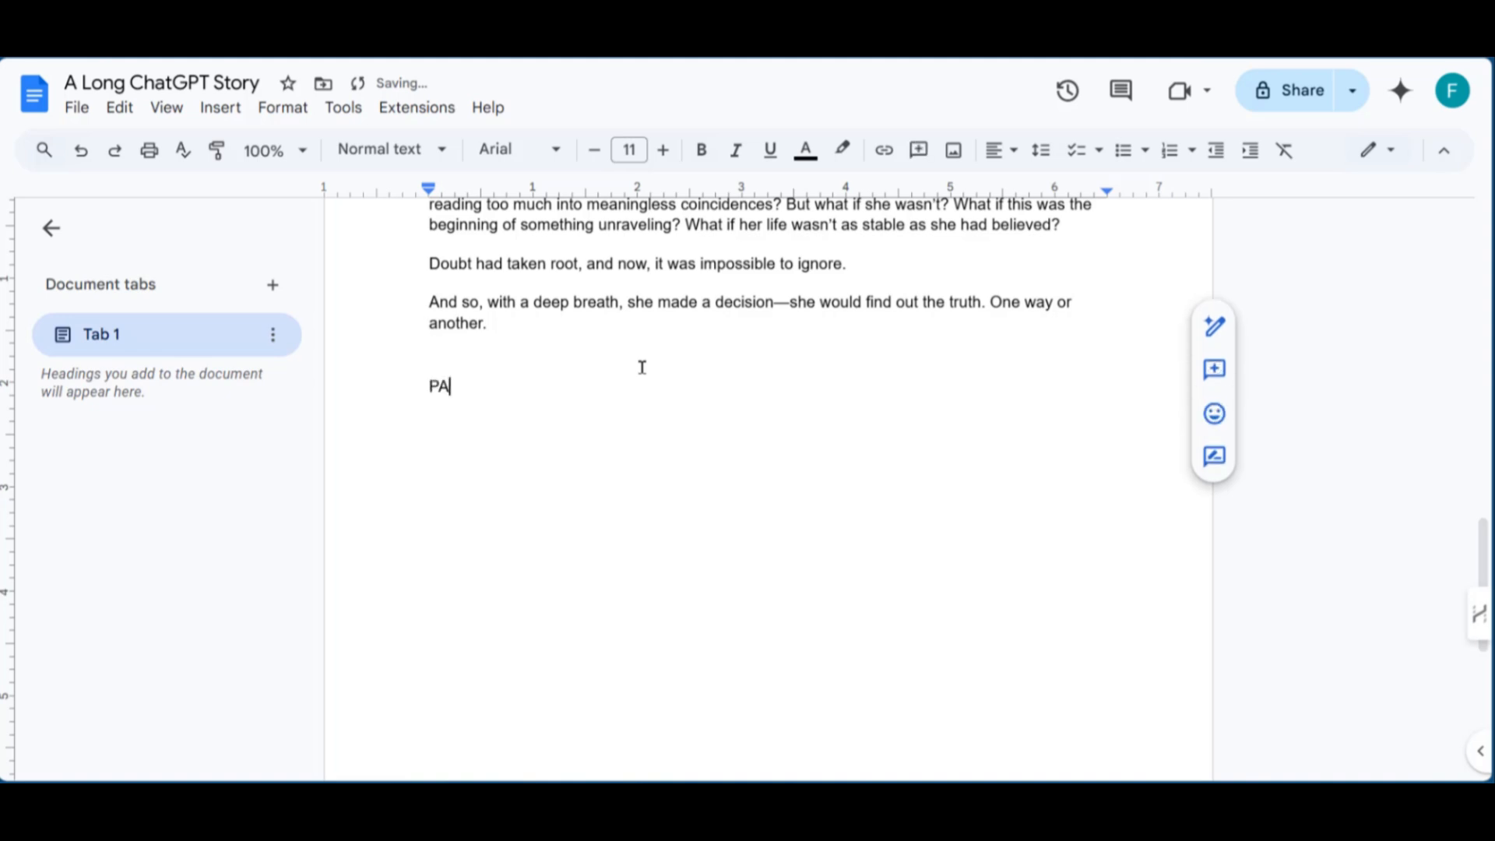
text( The Tangled Web)
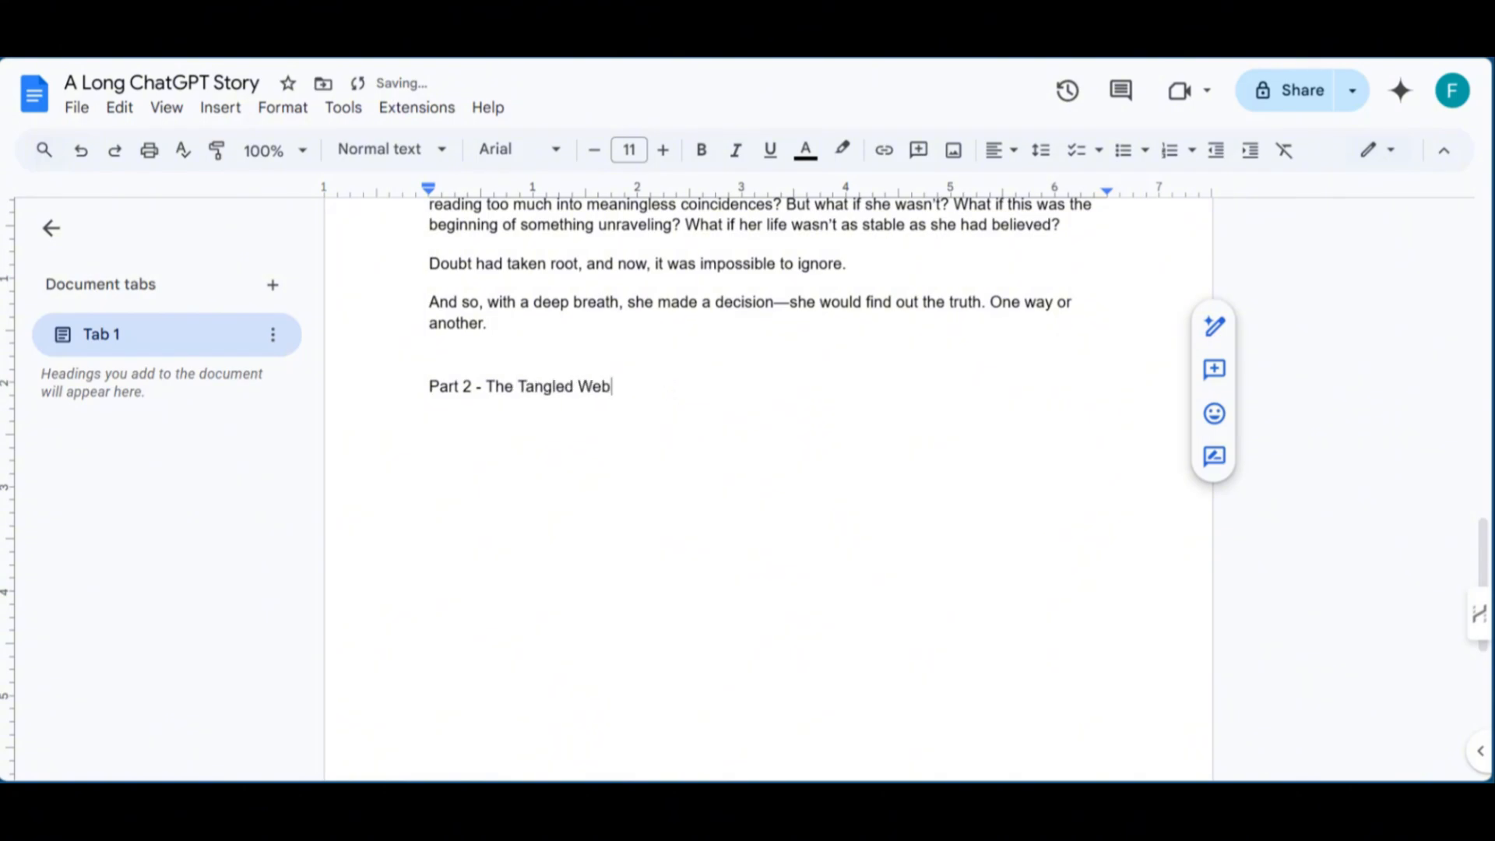
Step: Switch to ChatGPT and request that "a scent unfamiliar" in the second paragraph be elaborated, making its vague description more colorful and descriptive
key(alt+Tab)
scroll(317, 471, down, 3)
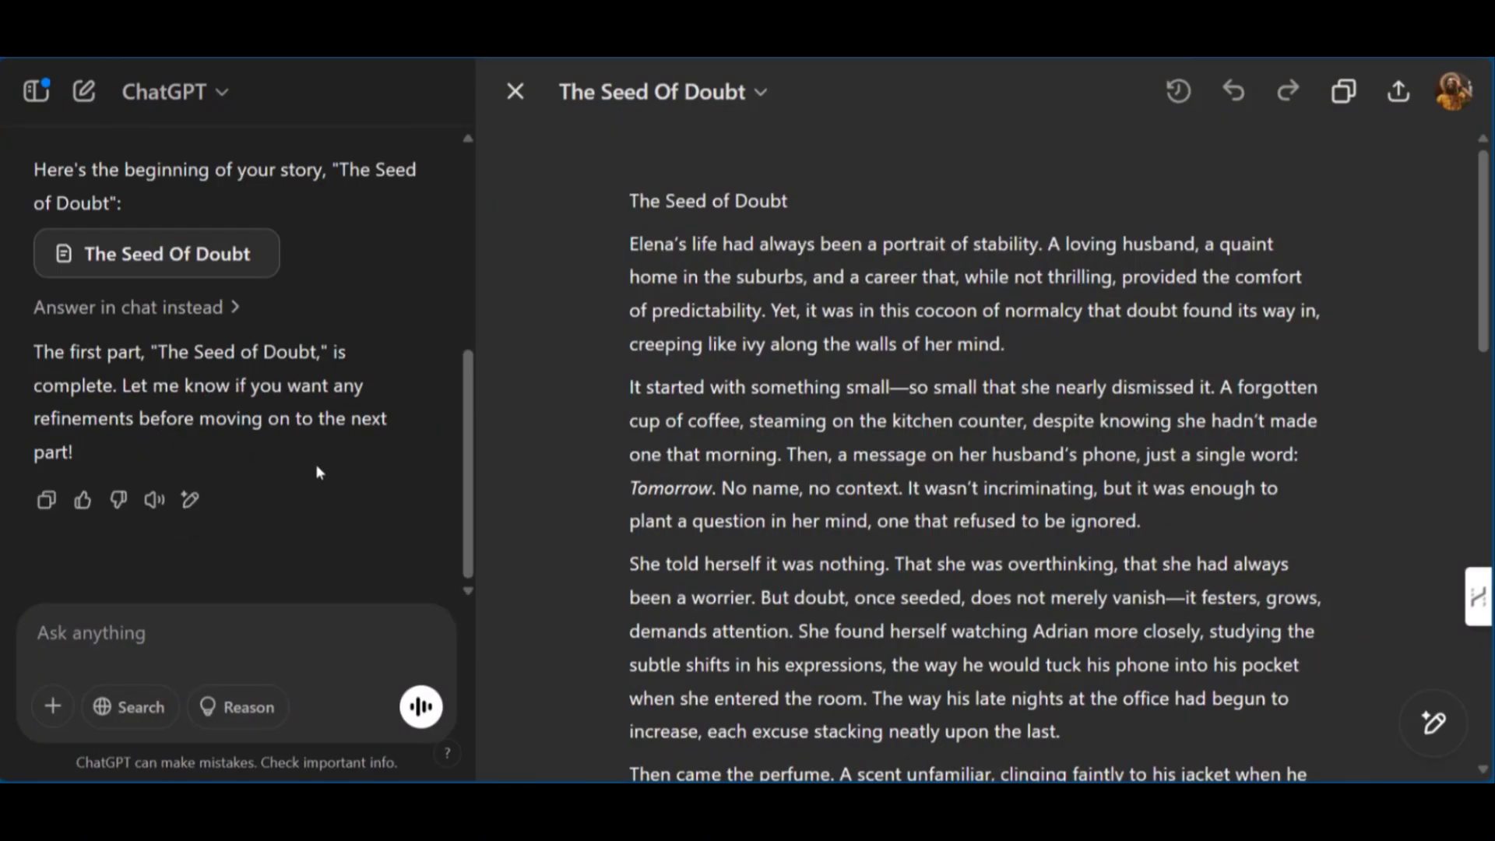
scroll(317, 470, up, 3)
scroll(544, 450, down, 4)
scroll(191, 477, down, 3)
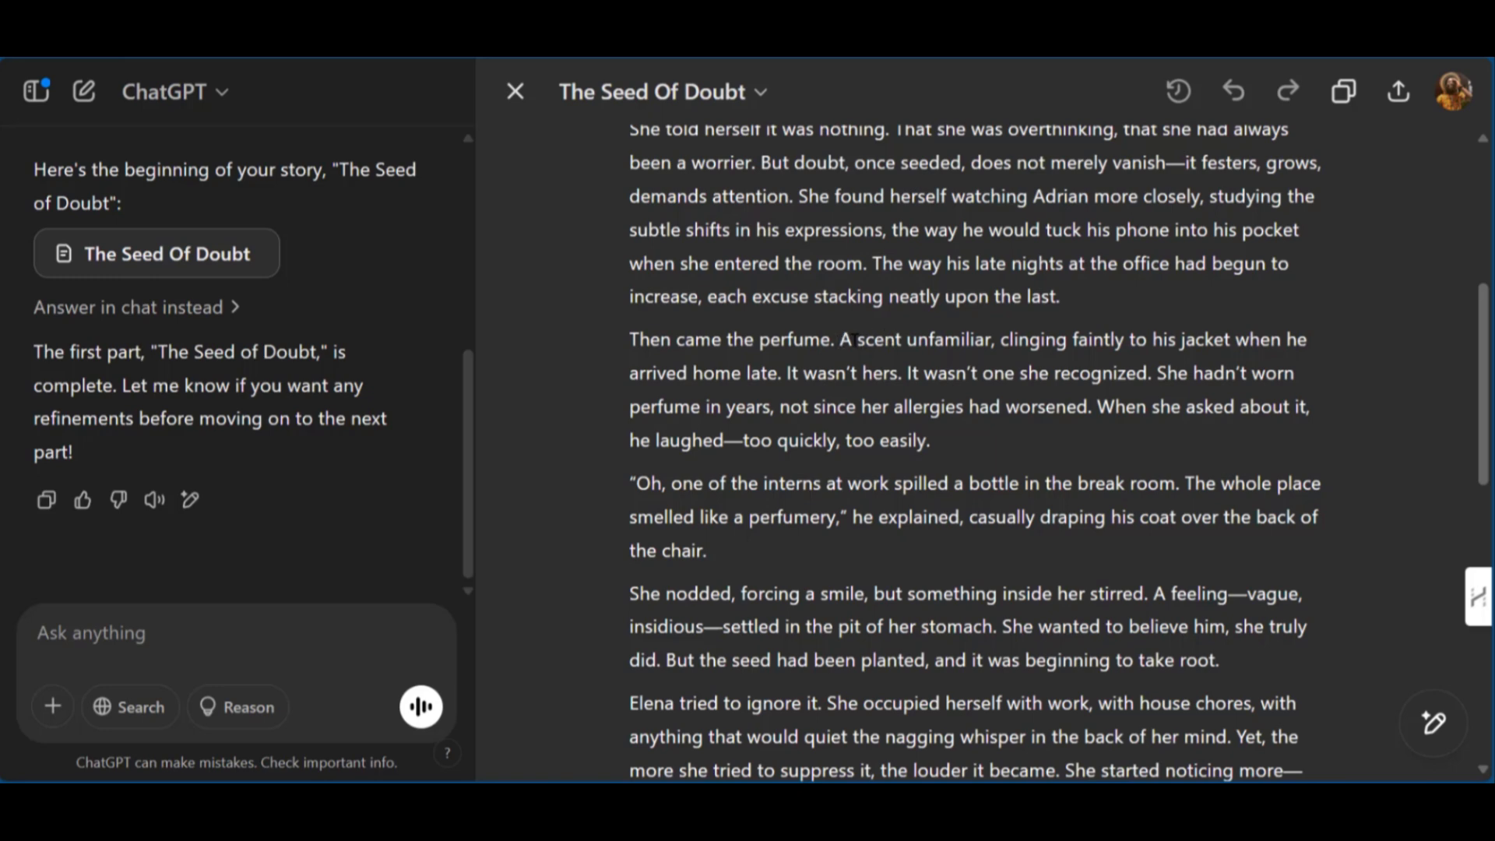
click(37, 590)
text(in the second paragraph, please elaborate on "a scent unfamiliar", expand on that unfamiliar scent and make its vague description more colorful.)
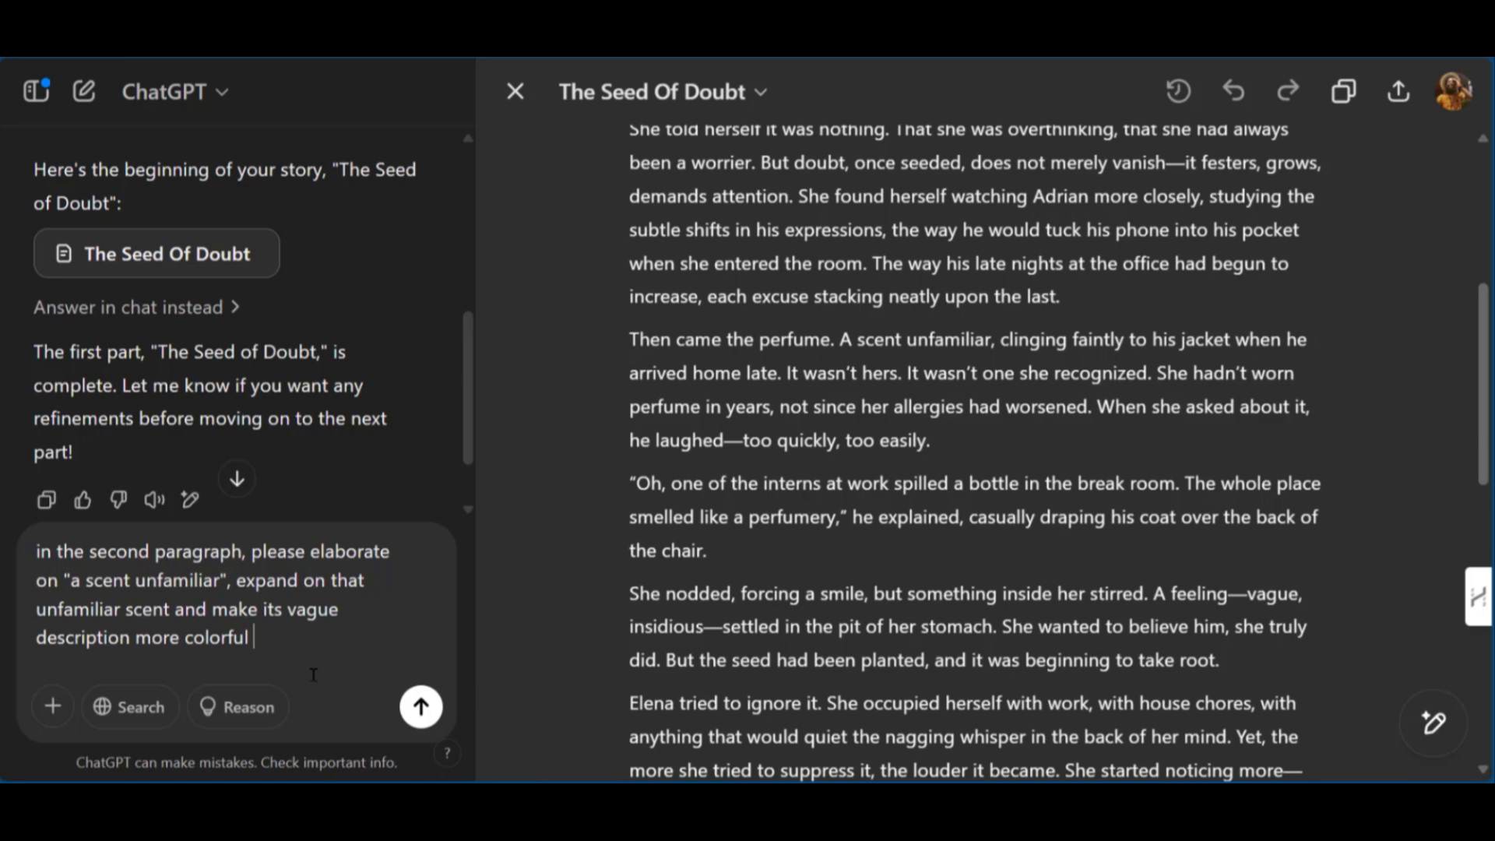
text(and descriptive.)
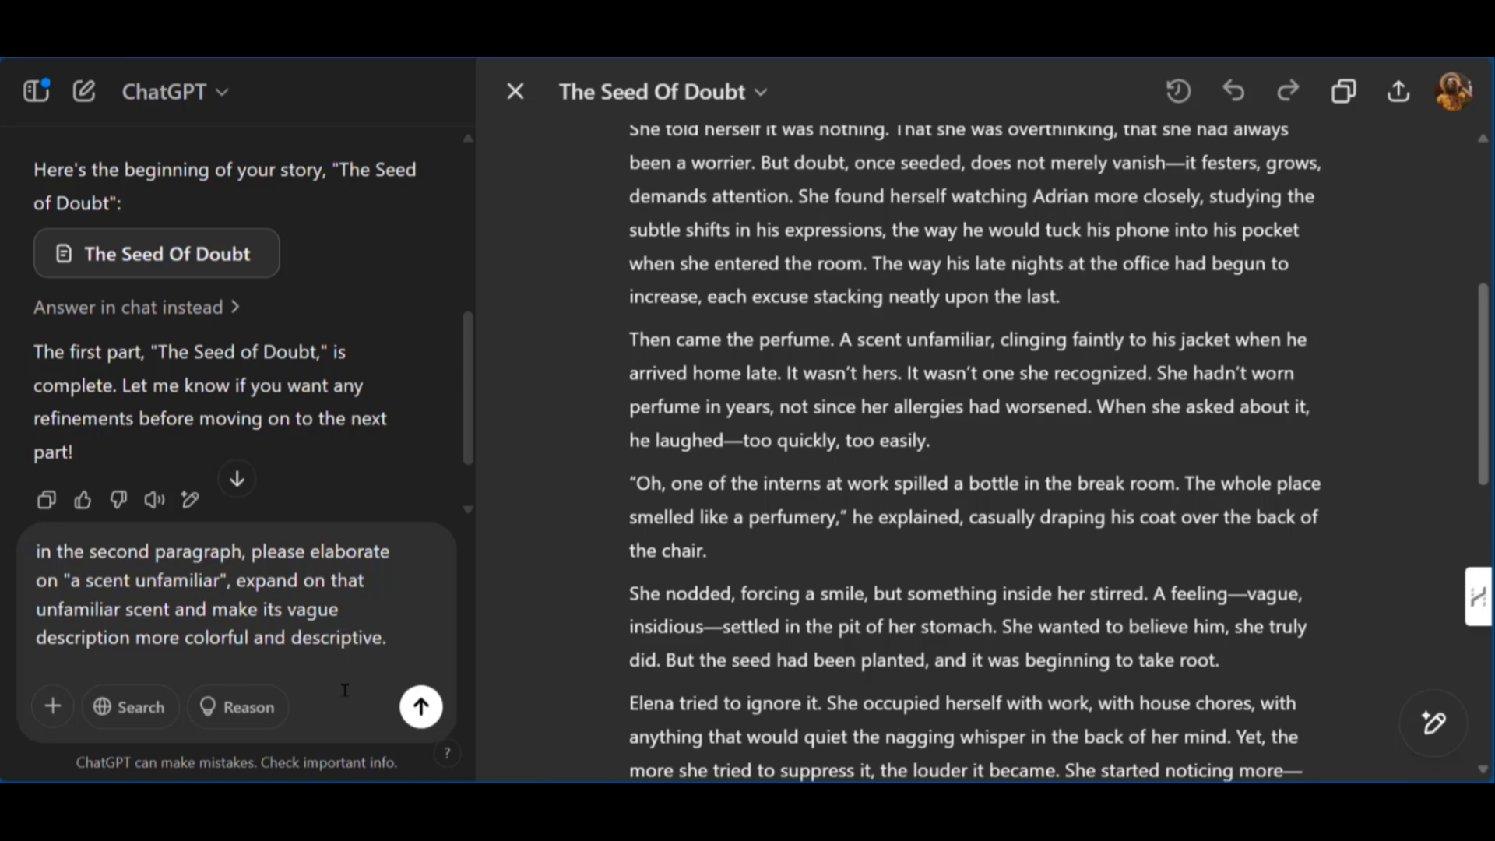
click(421, 706)
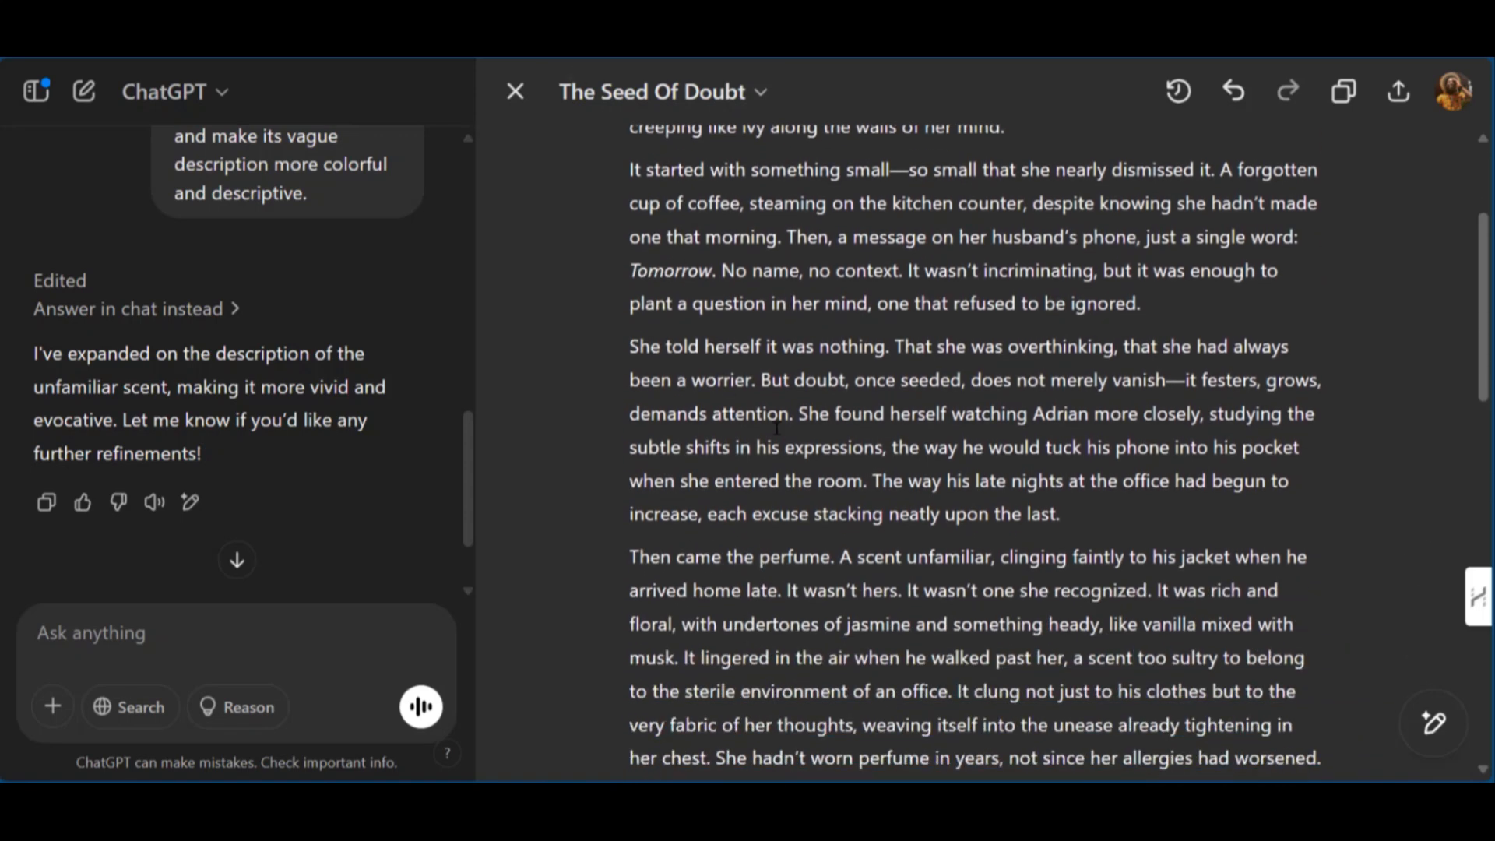
scroll(783, 421, down, 2)
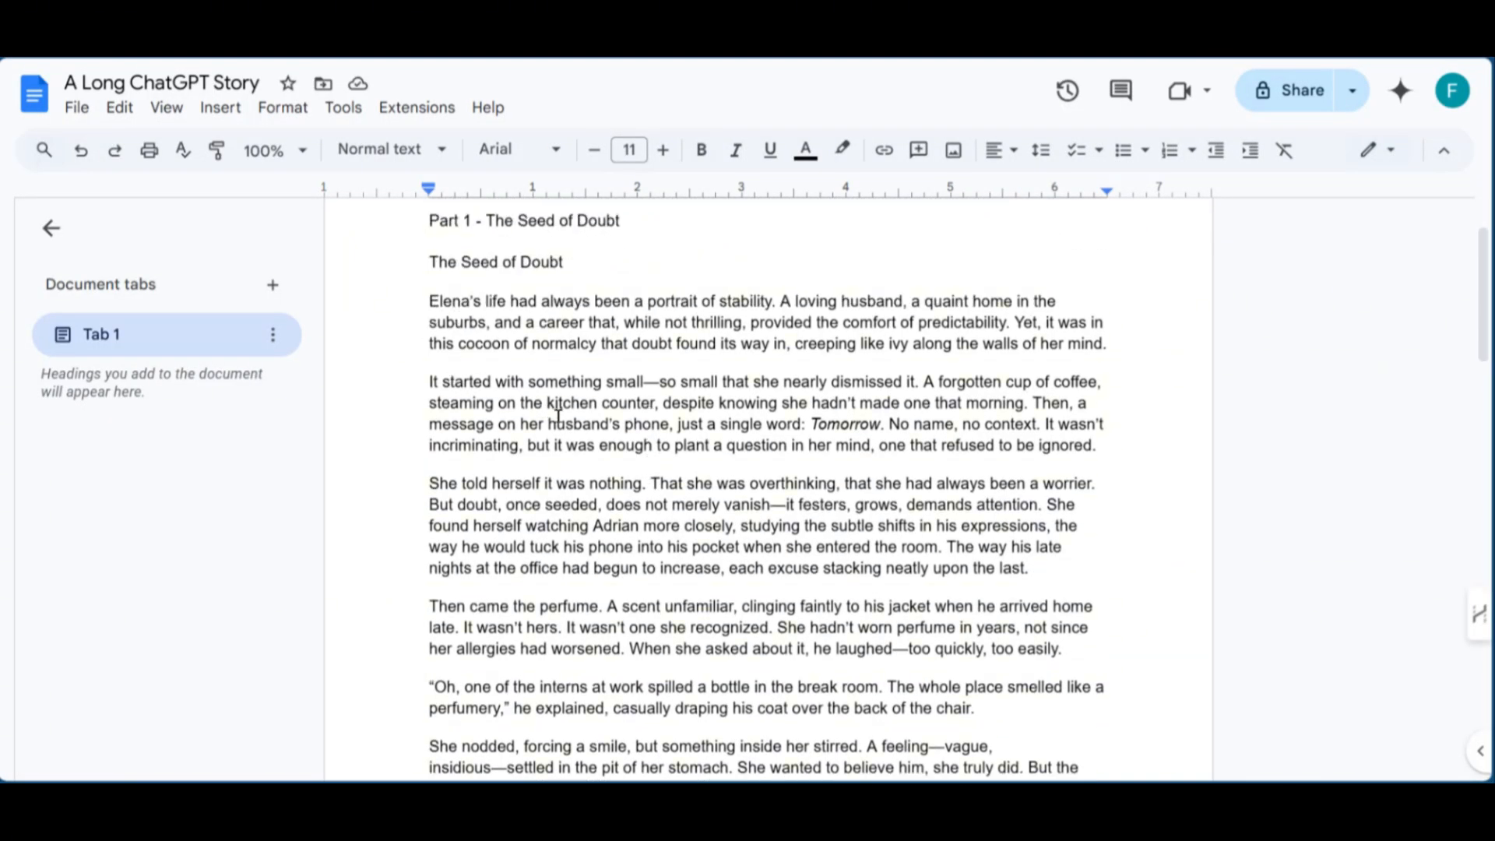
Step: In the Google Docs document, highlight the paragraph starting "Then came the perfume" in light green
scroll(553, 677, down, 3)
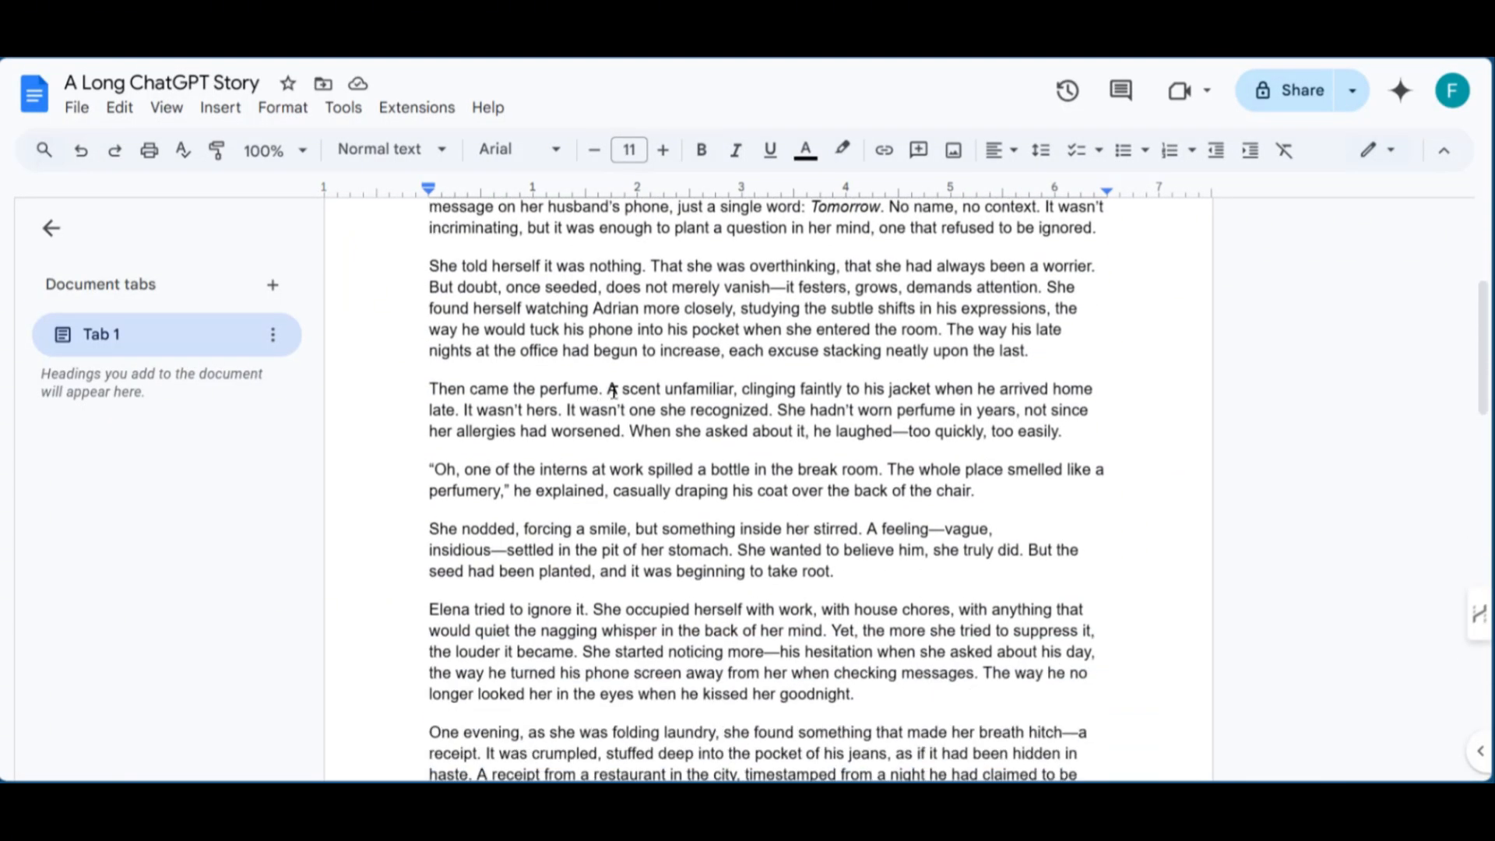
scroll(707, 400, up, 3)
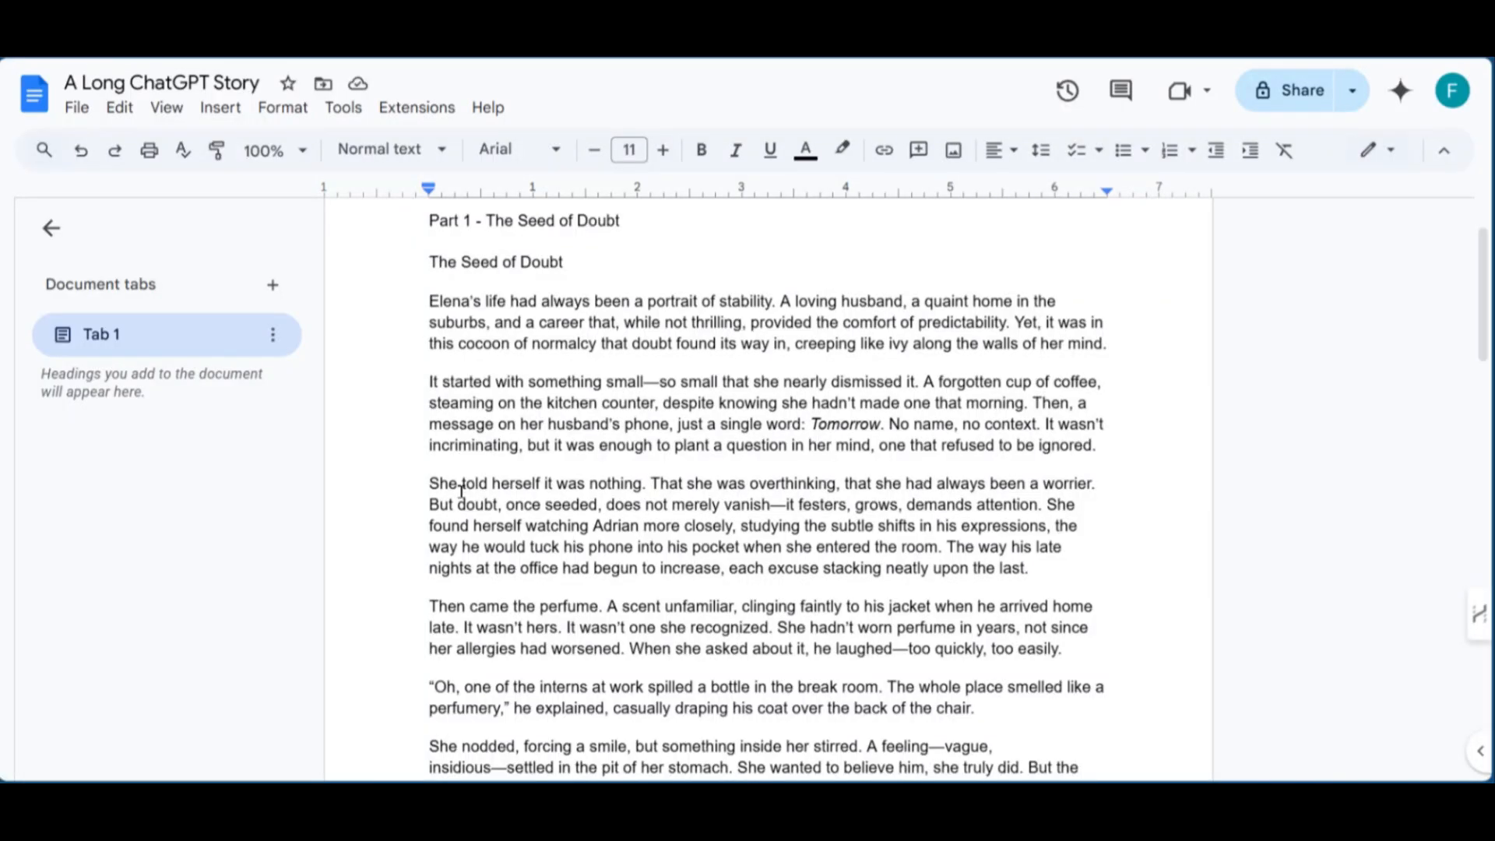
scroll(467, 498, down, 3)
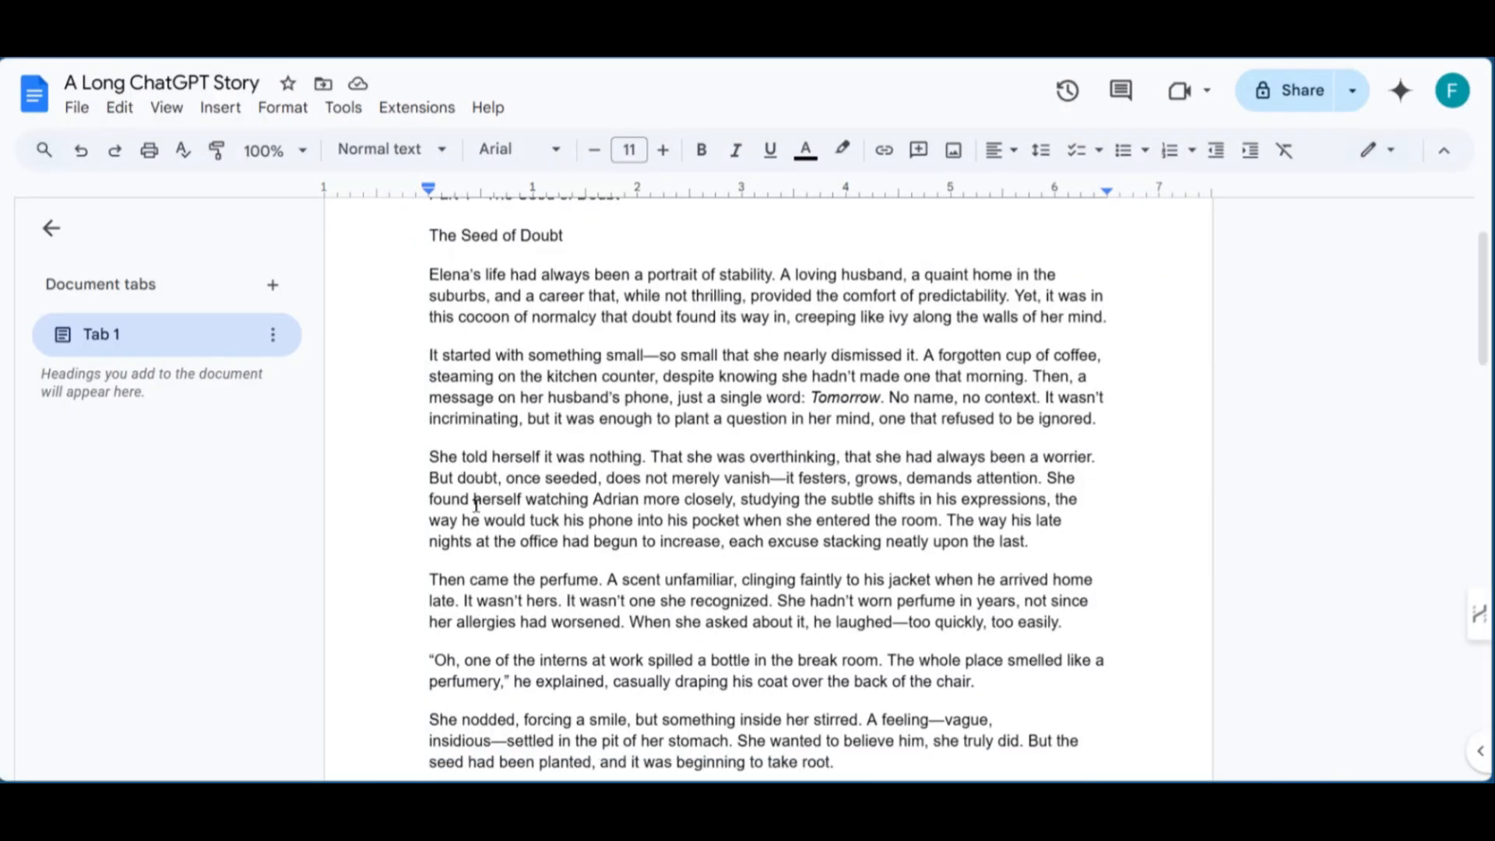
mouse_move(429, 390)
mouse_down()
mouse_move(709, 433)
mouse_move(1063, 432)
mouse_up()
click(842, 149)
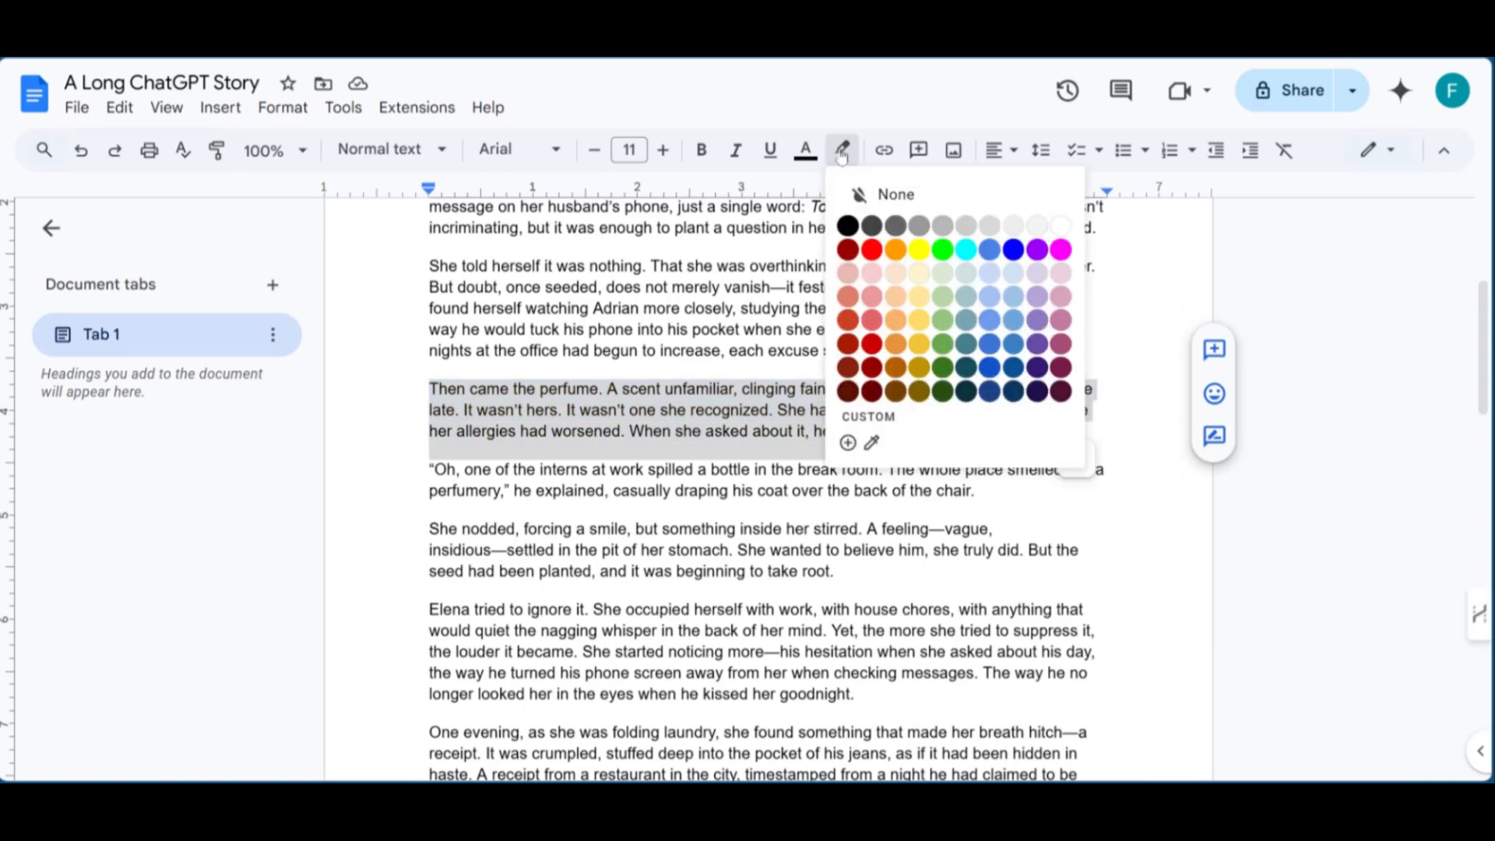
click(945, 282)
click(1141, 457)
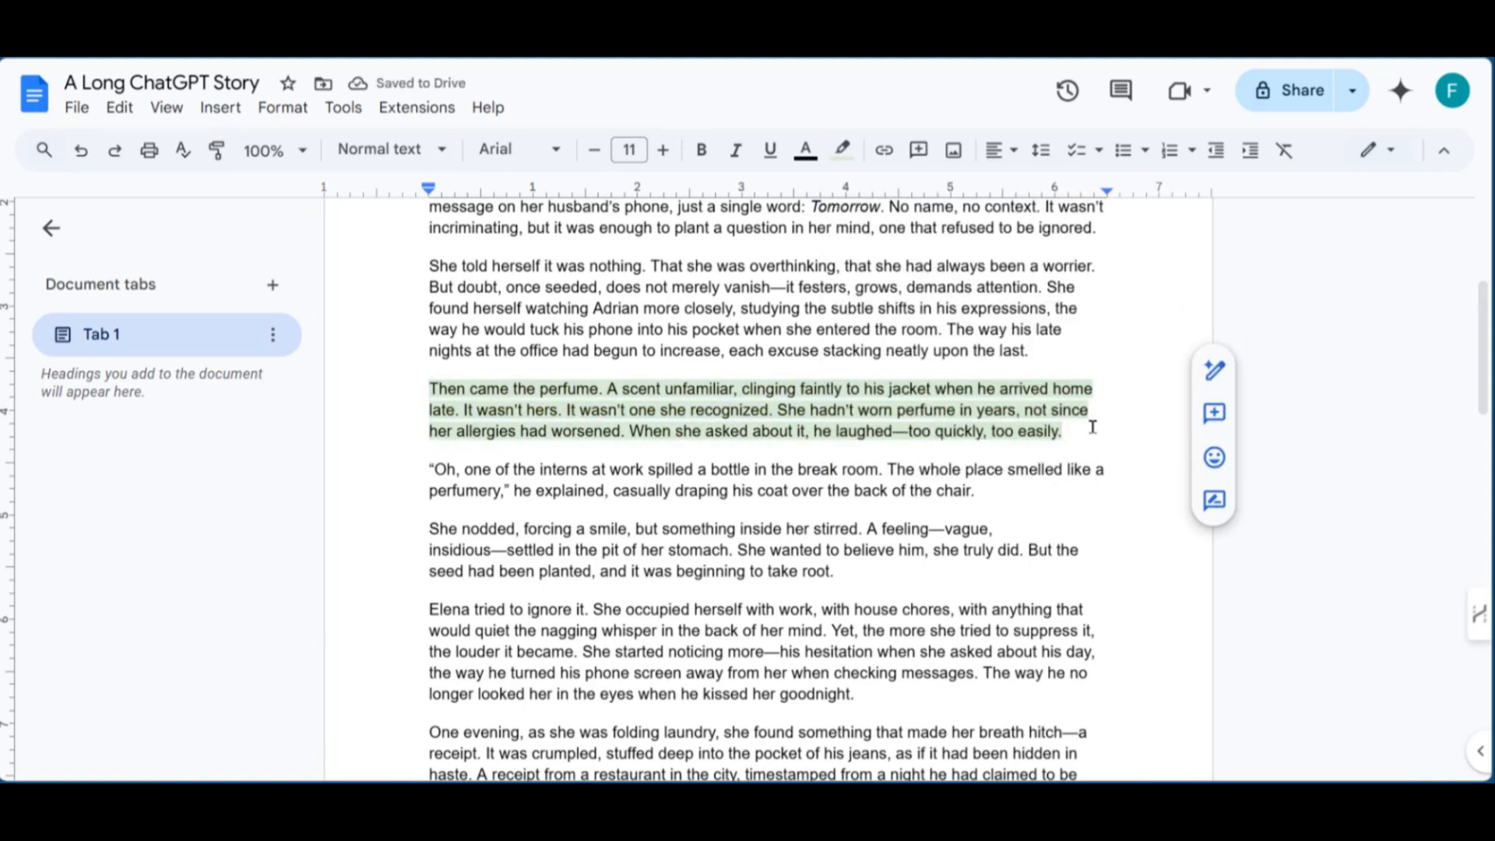
Step: Copy the expanded perfume paragraph from ChatGPT and paste it on a new line below the highlighted paragraph in Google Docs
key(Return)
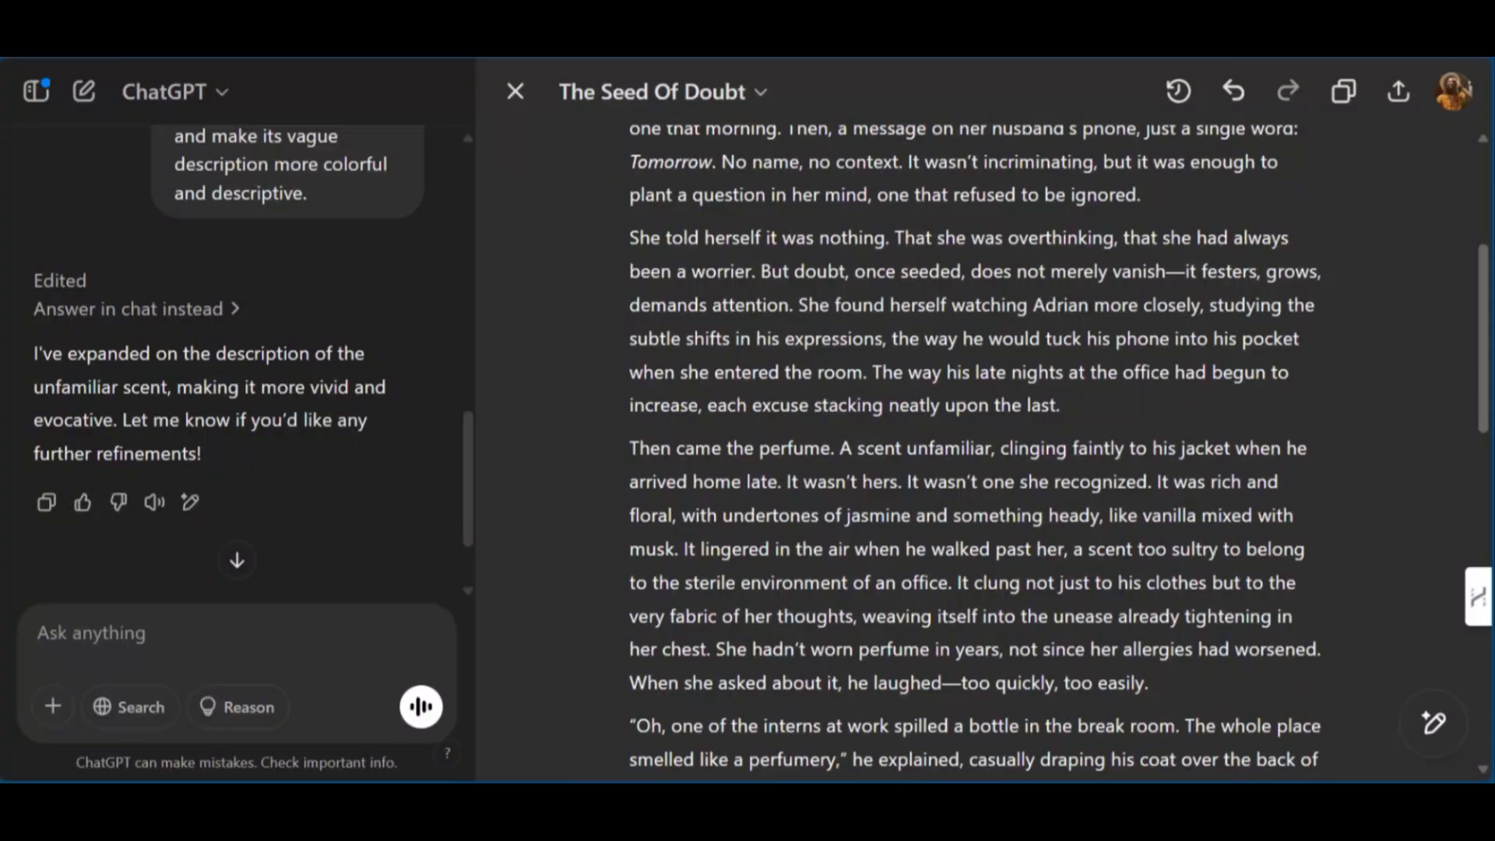
drag(628, 446, 1150, 684)
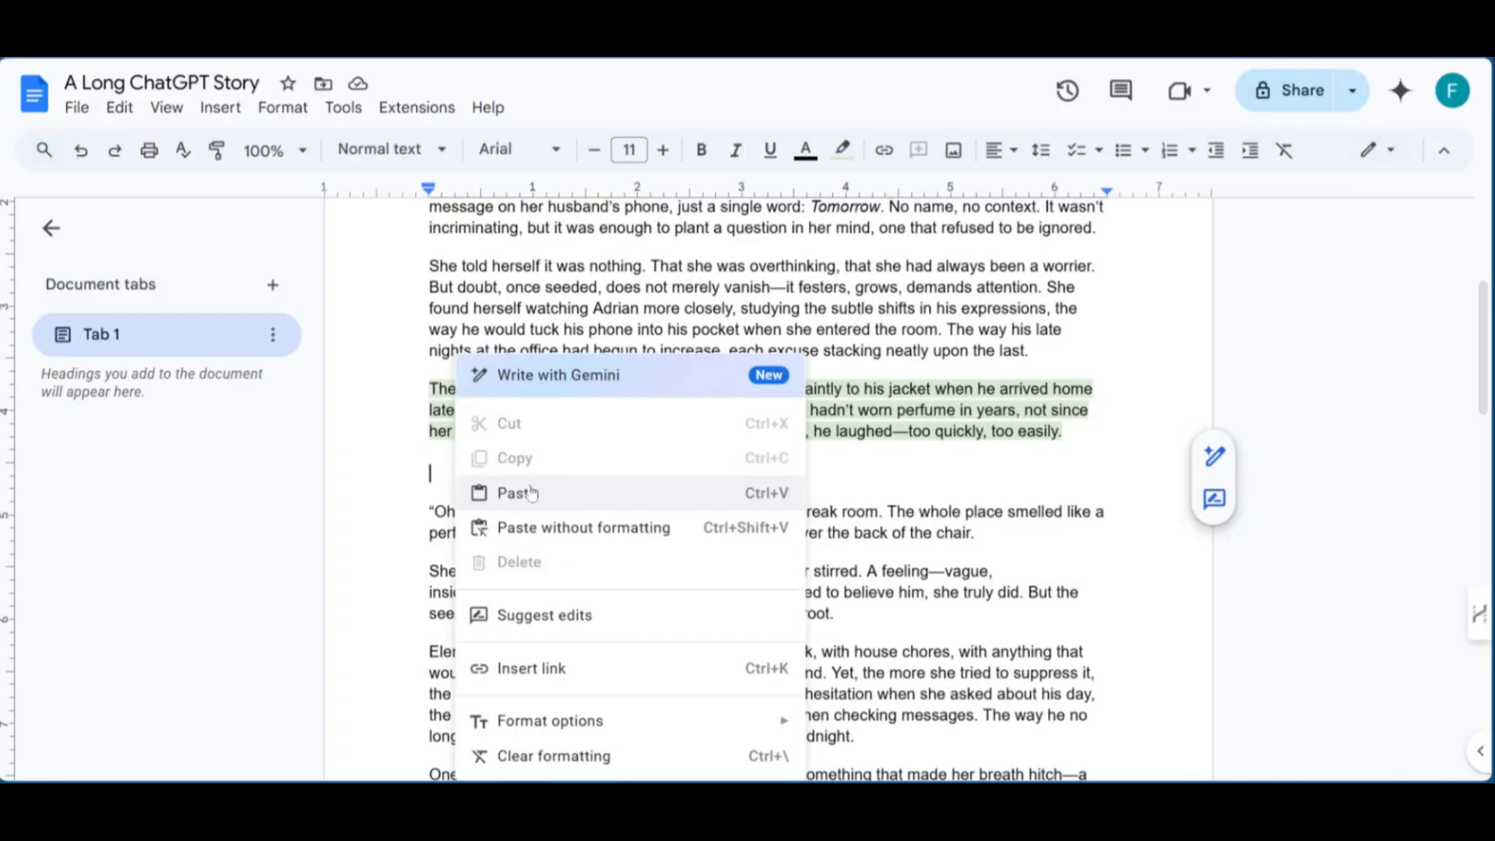
click(517, 491)
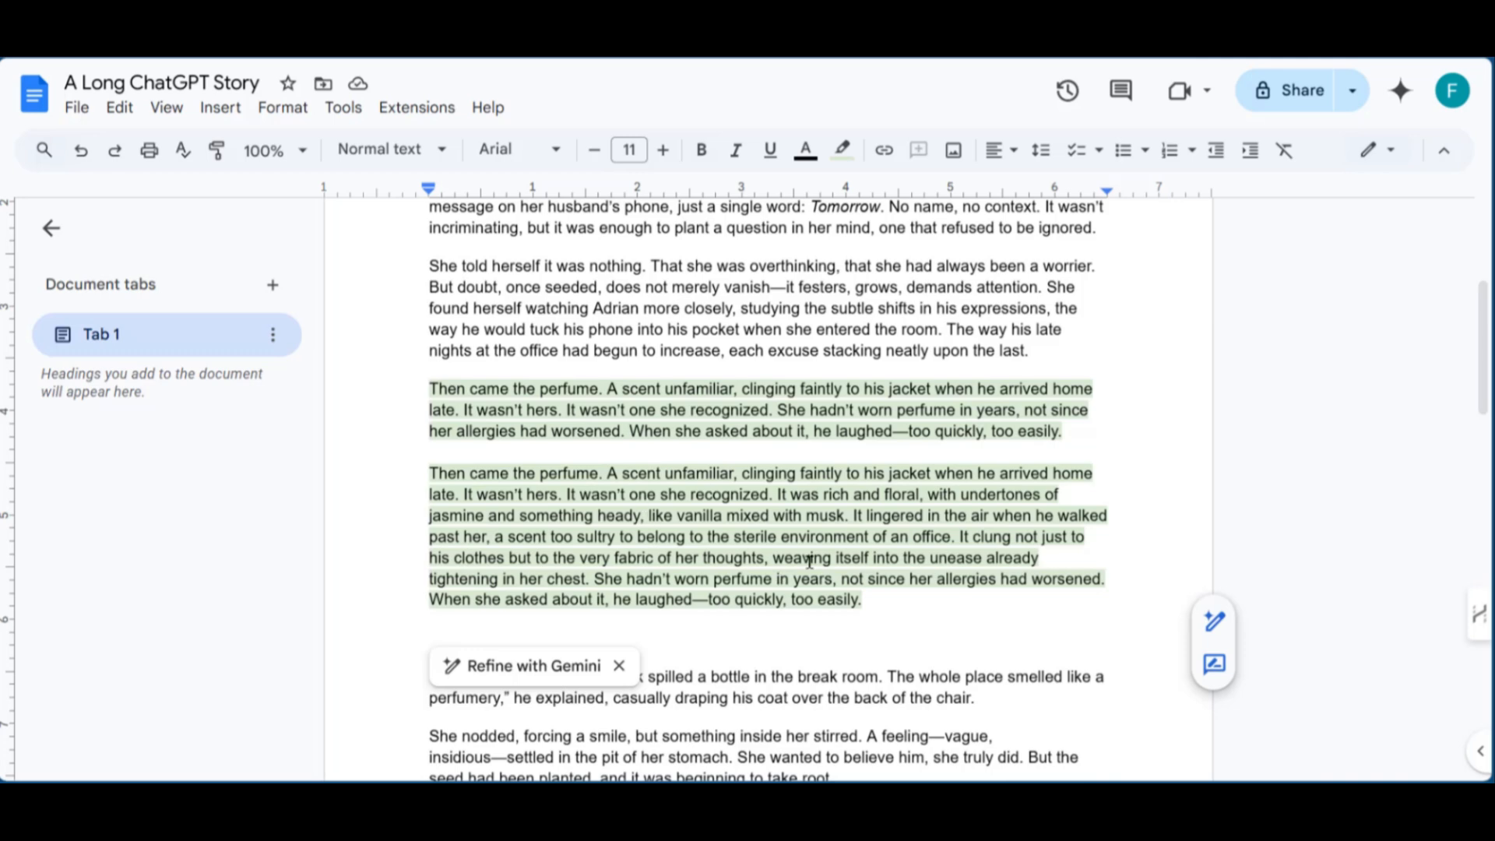
Step: Delete the original short perfume paragraph and the empty lines around the expanded version
drag(1062, 432, 427, 393)
key(BackSpace)
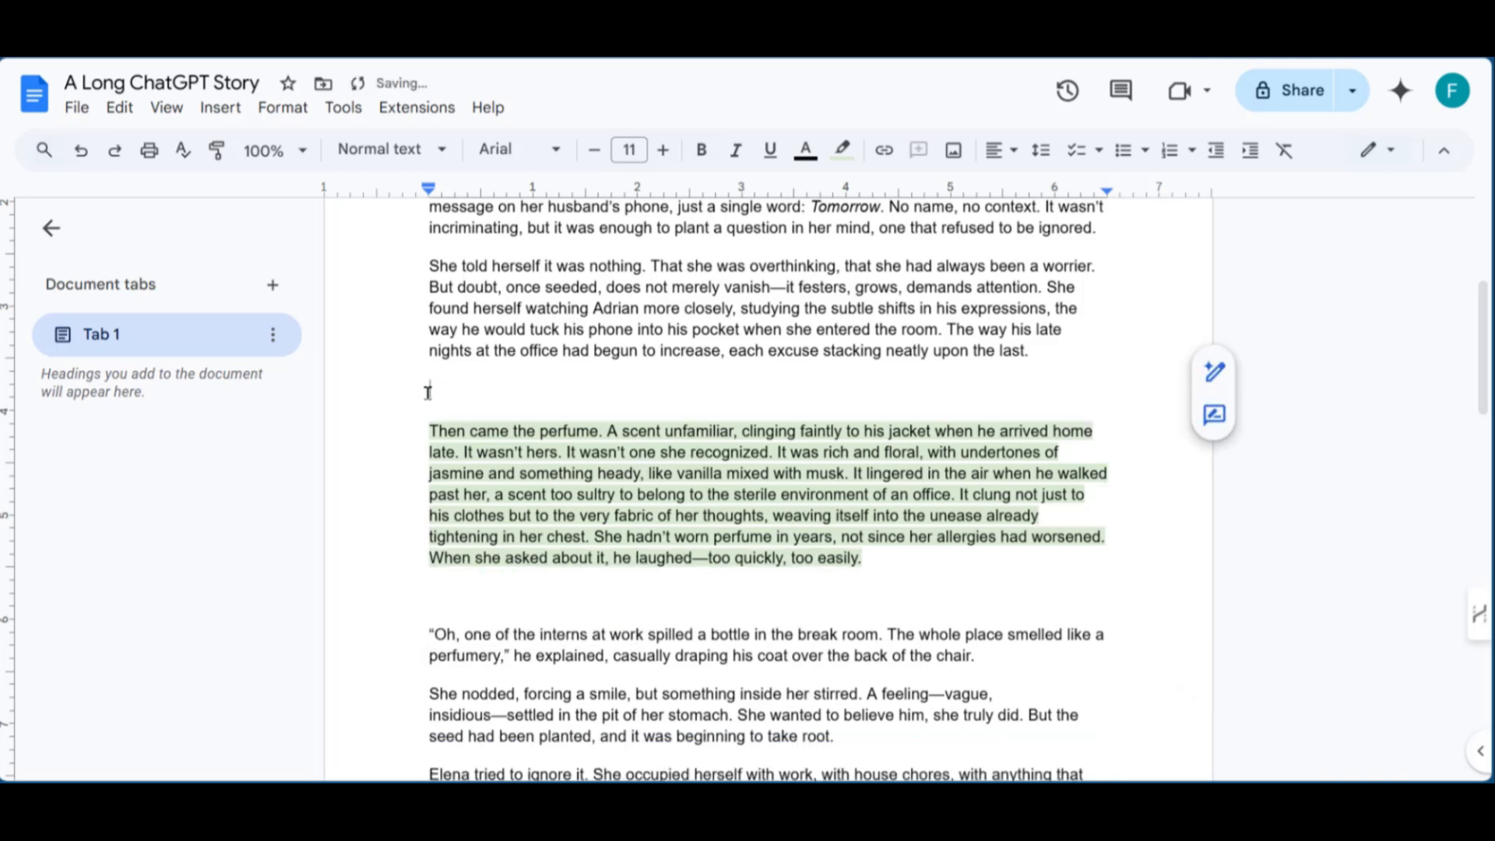
key(BackSpace)
click(897, 520)
key(Delete)
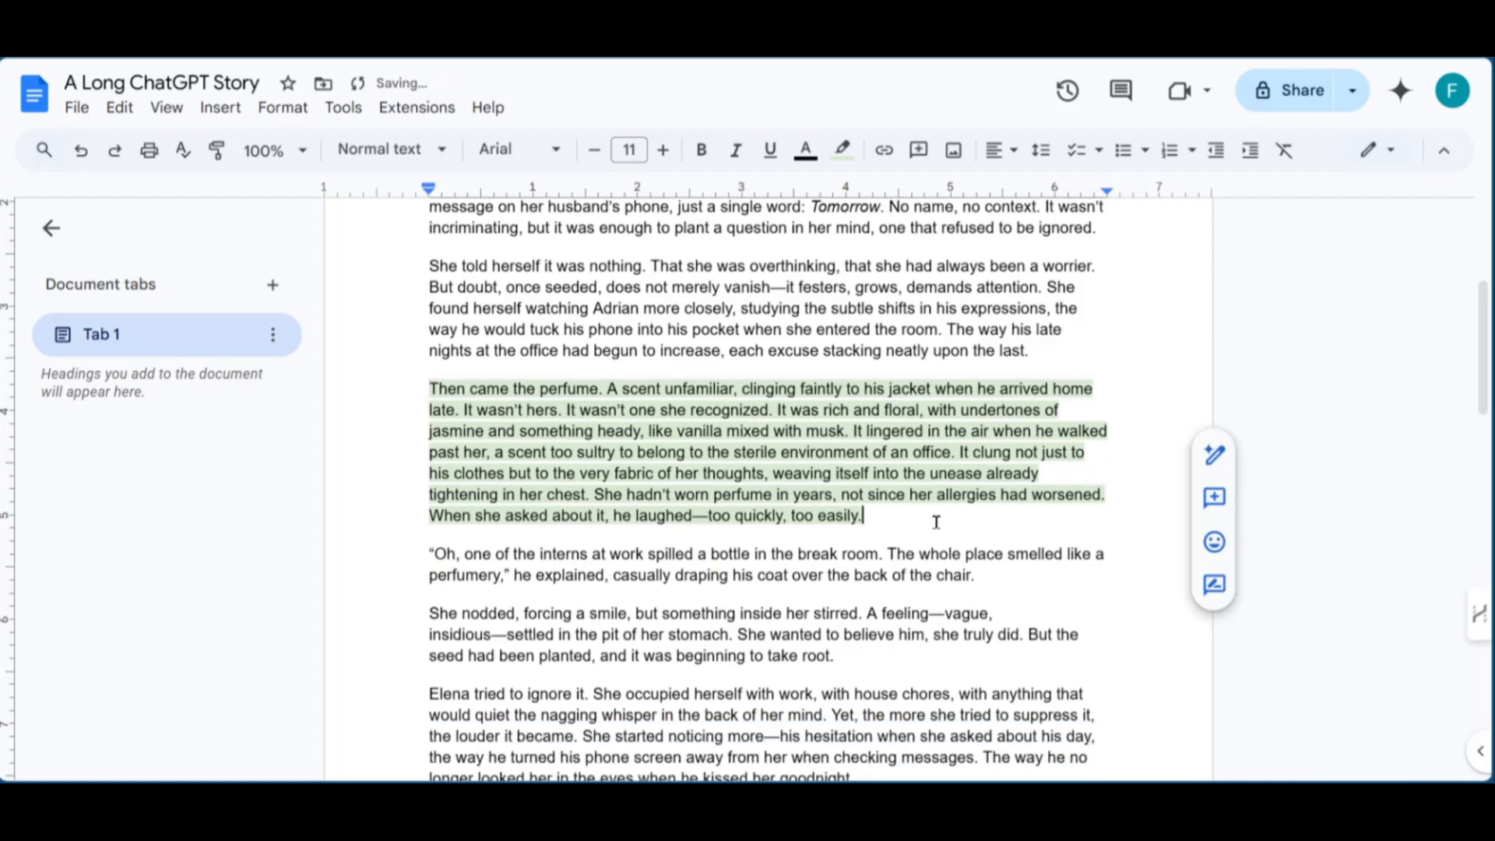
Step: Remove the green highlight from the expanded paragraph starting "Then came the perfume"
drag(924, 517, 428, 388)
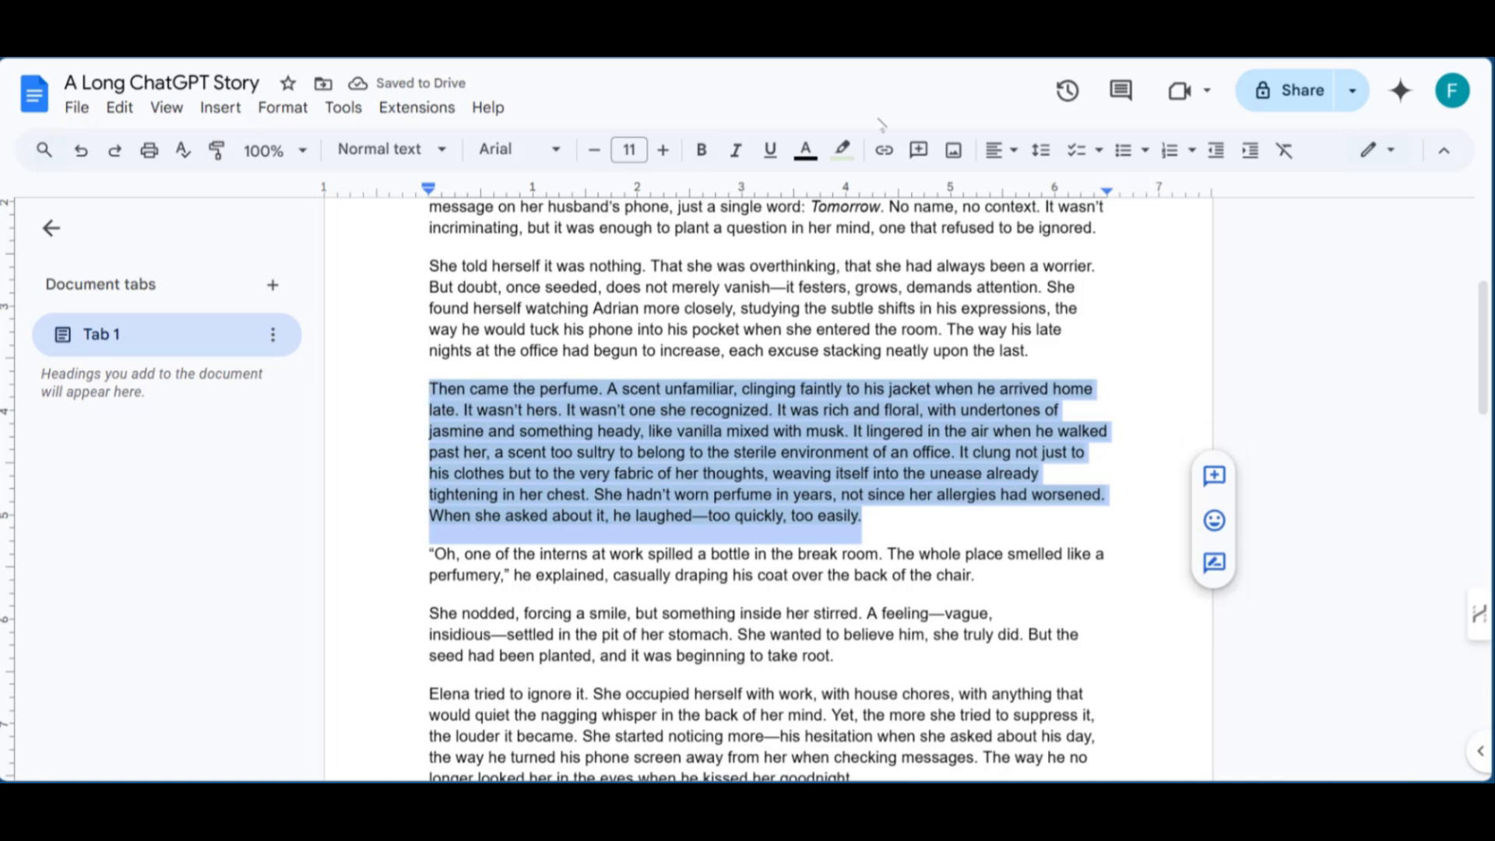
click(843, 149)
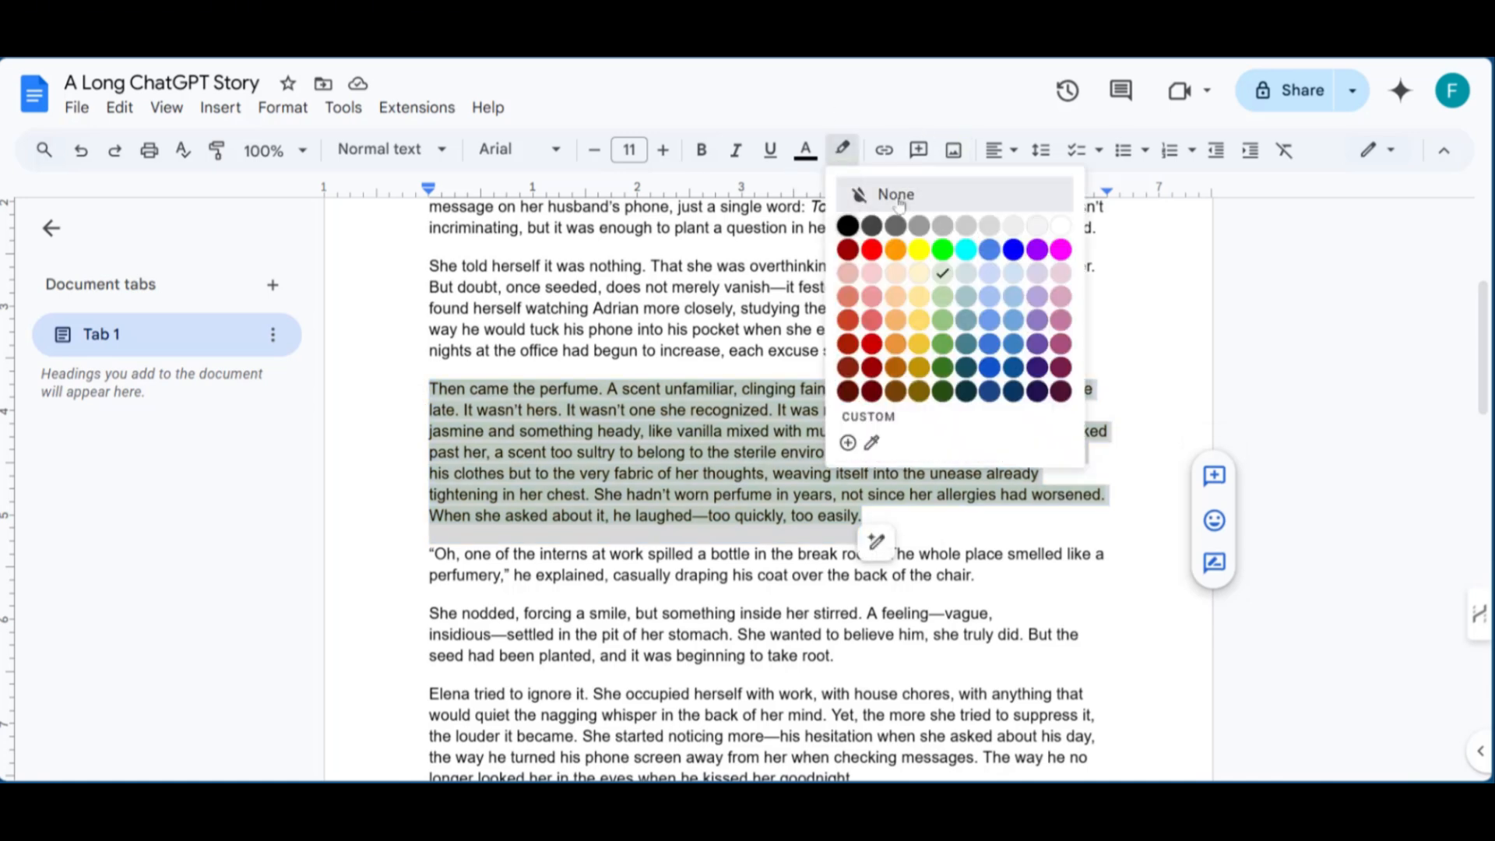
click(900, 204)
click(969, 521)
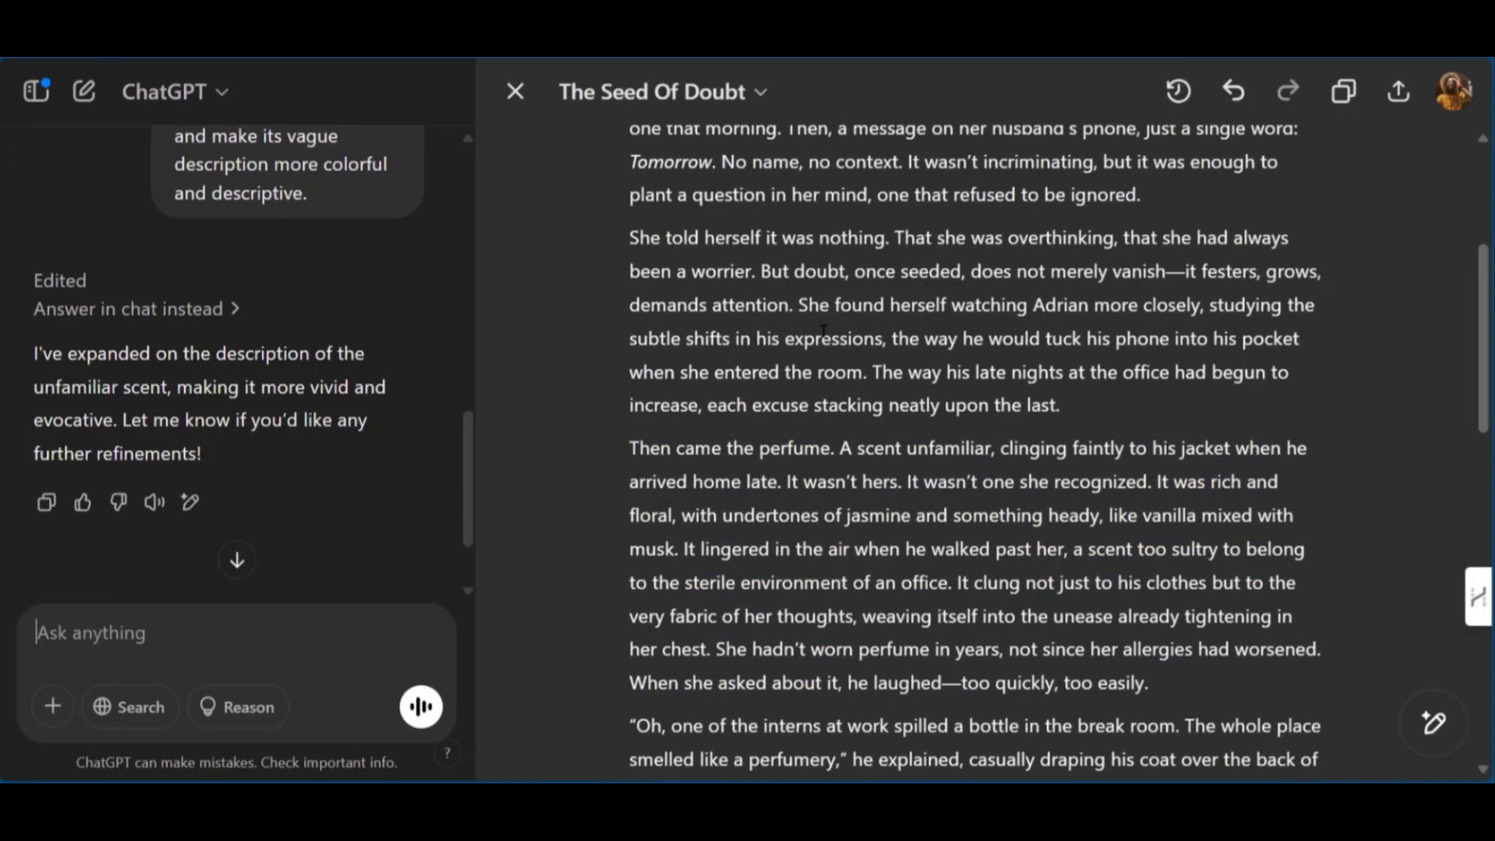
Step: Switch to ChatGPT and request the second part, "the tangled web", applying the same length instructions as the first part
scroll(824, 330, down, 5)
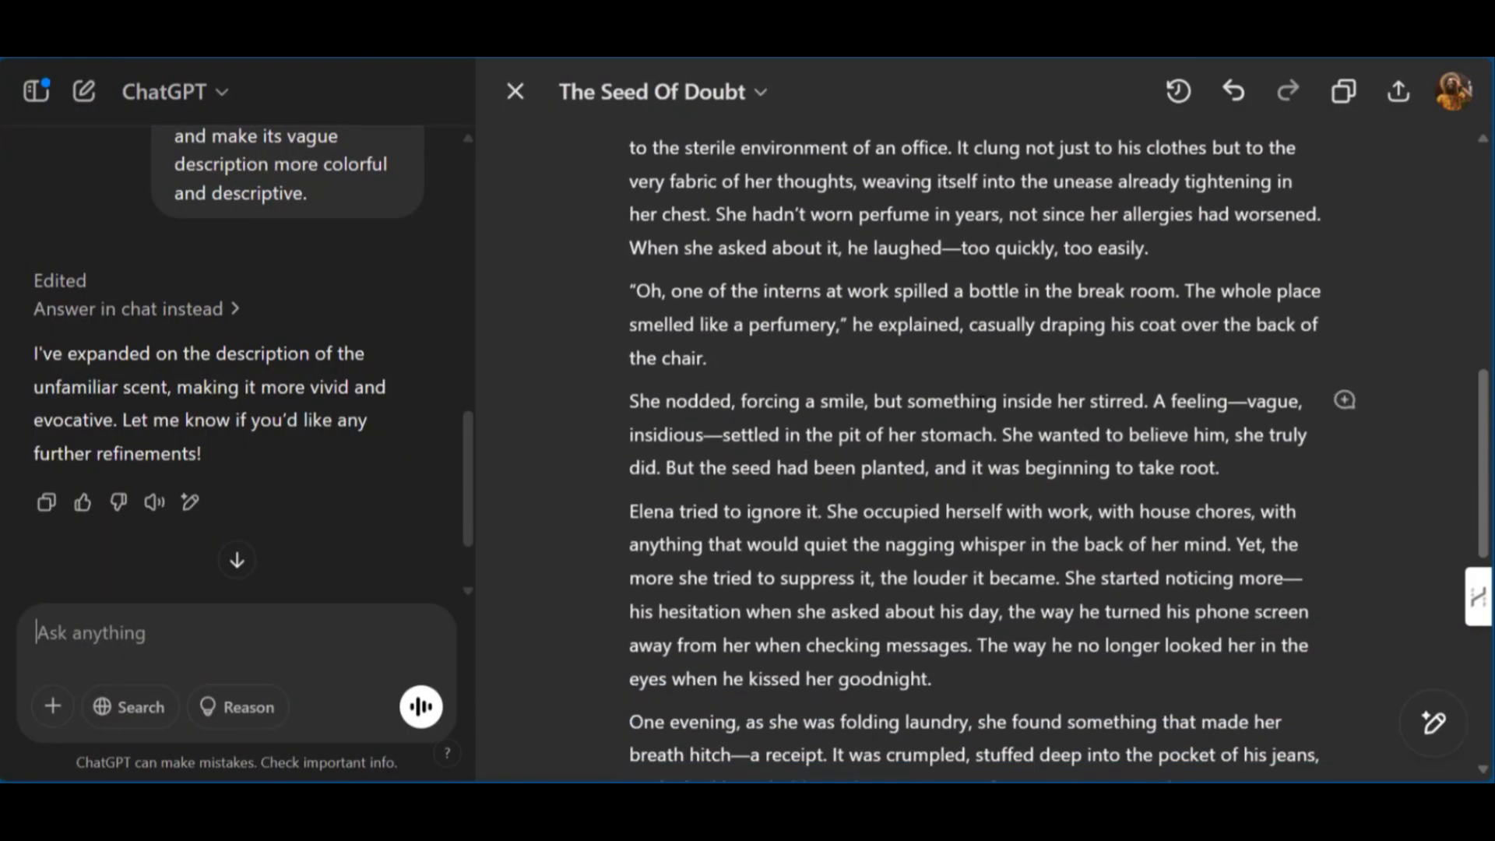
scroll(888, 445, down, 3)
scroll(894, 595, down, 6)
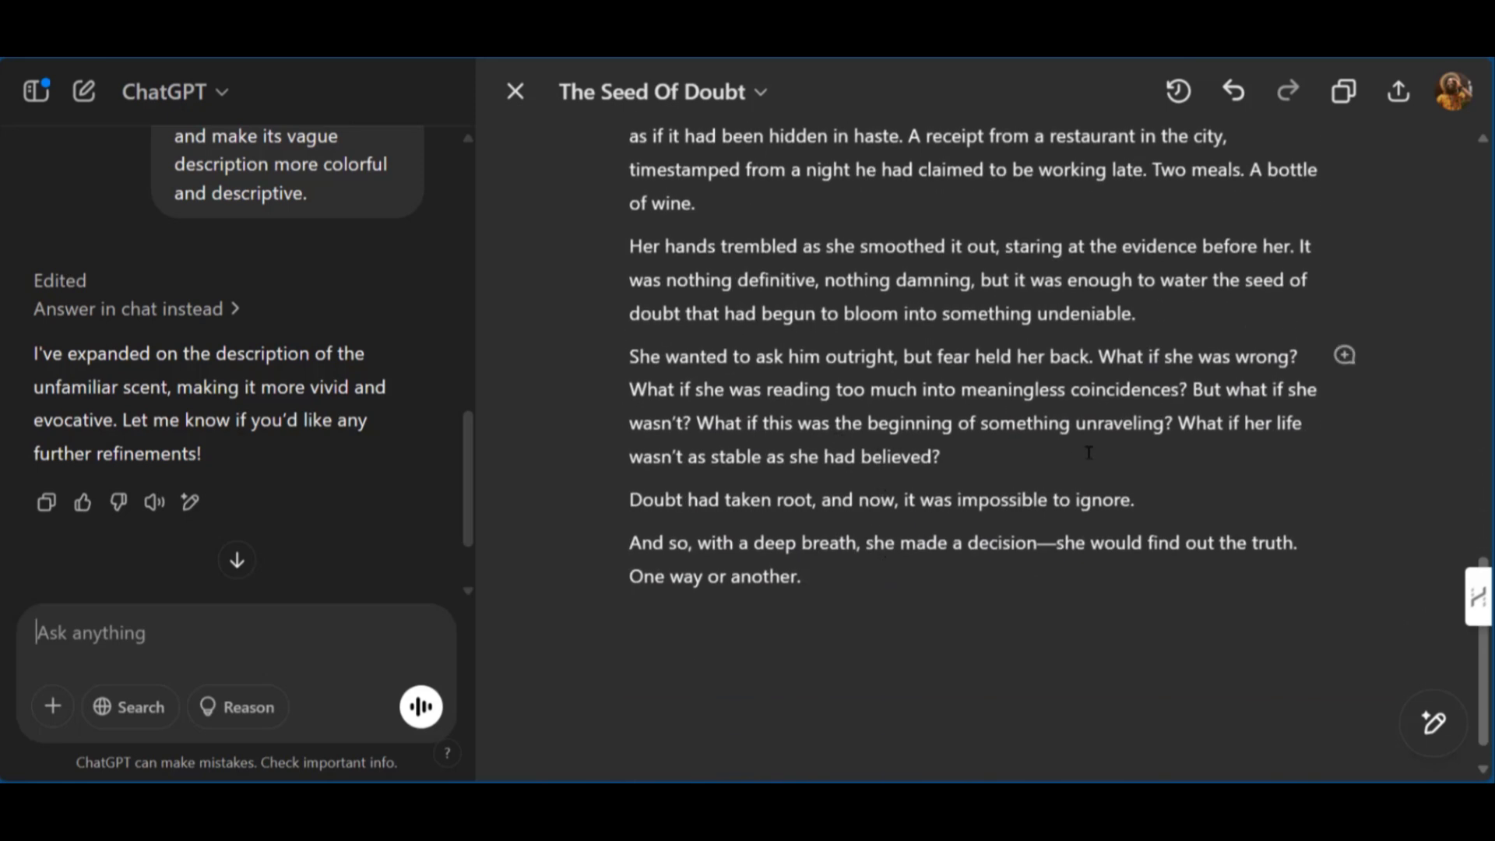
click(259, 645)
text(go ahead to the second part "the tangled web" apply the same instructions as the first part regarding its length)
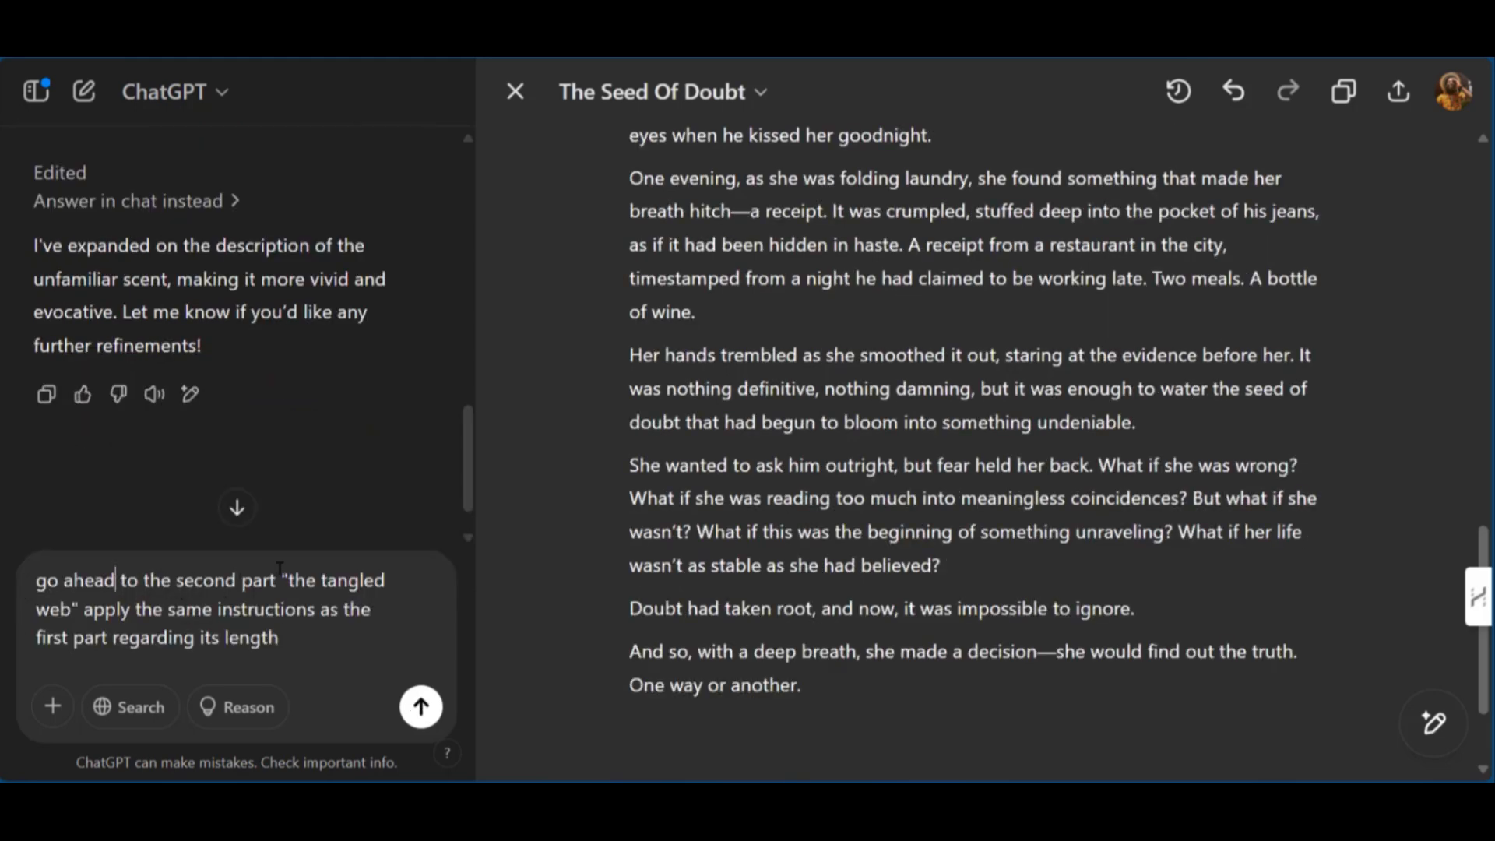
click(115, 580)
click(420, 707)
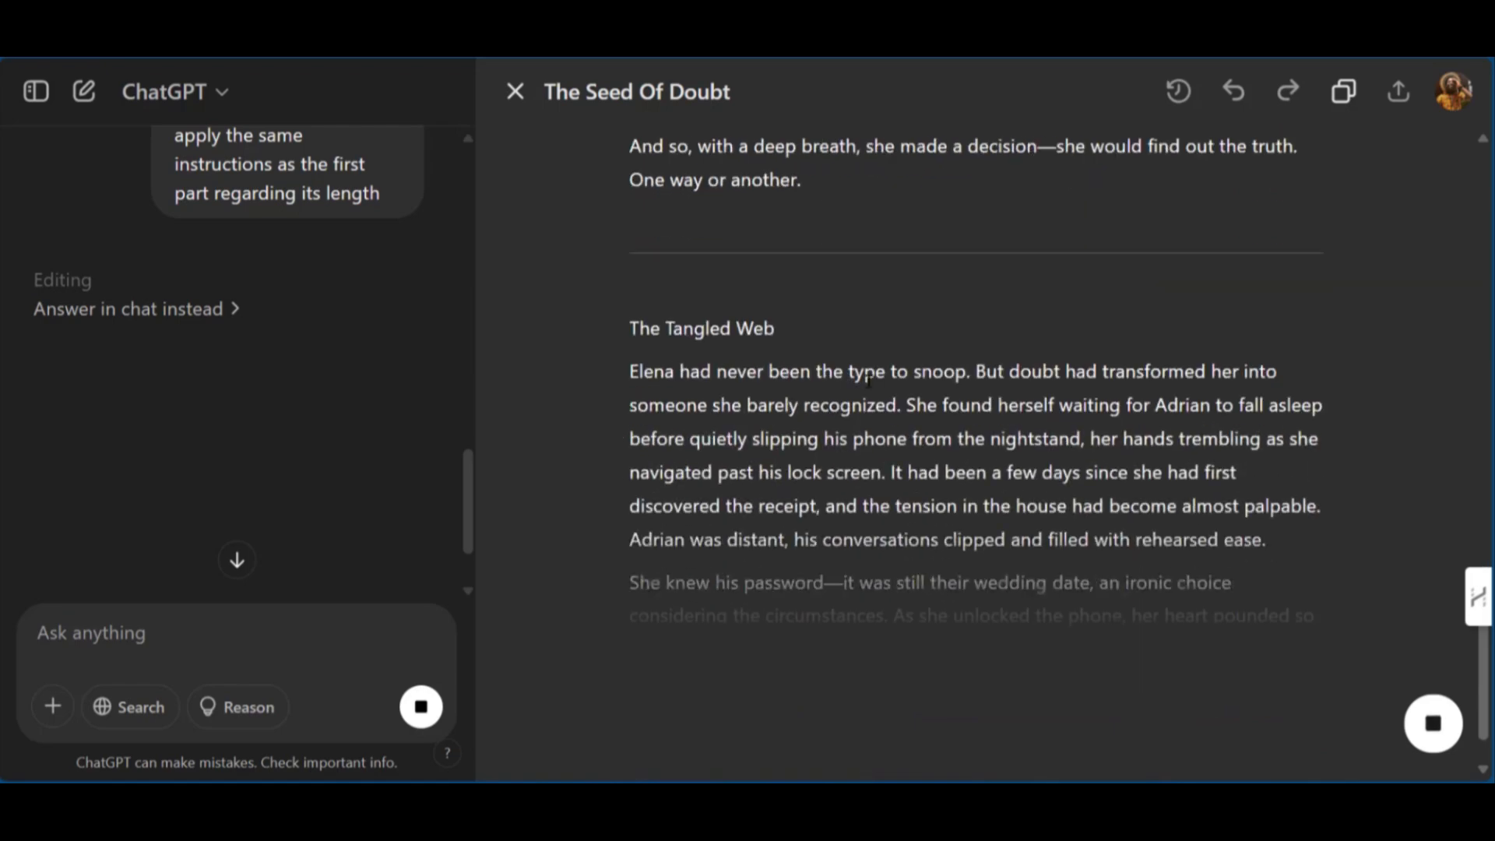
scroll(870, 383, up, 4)
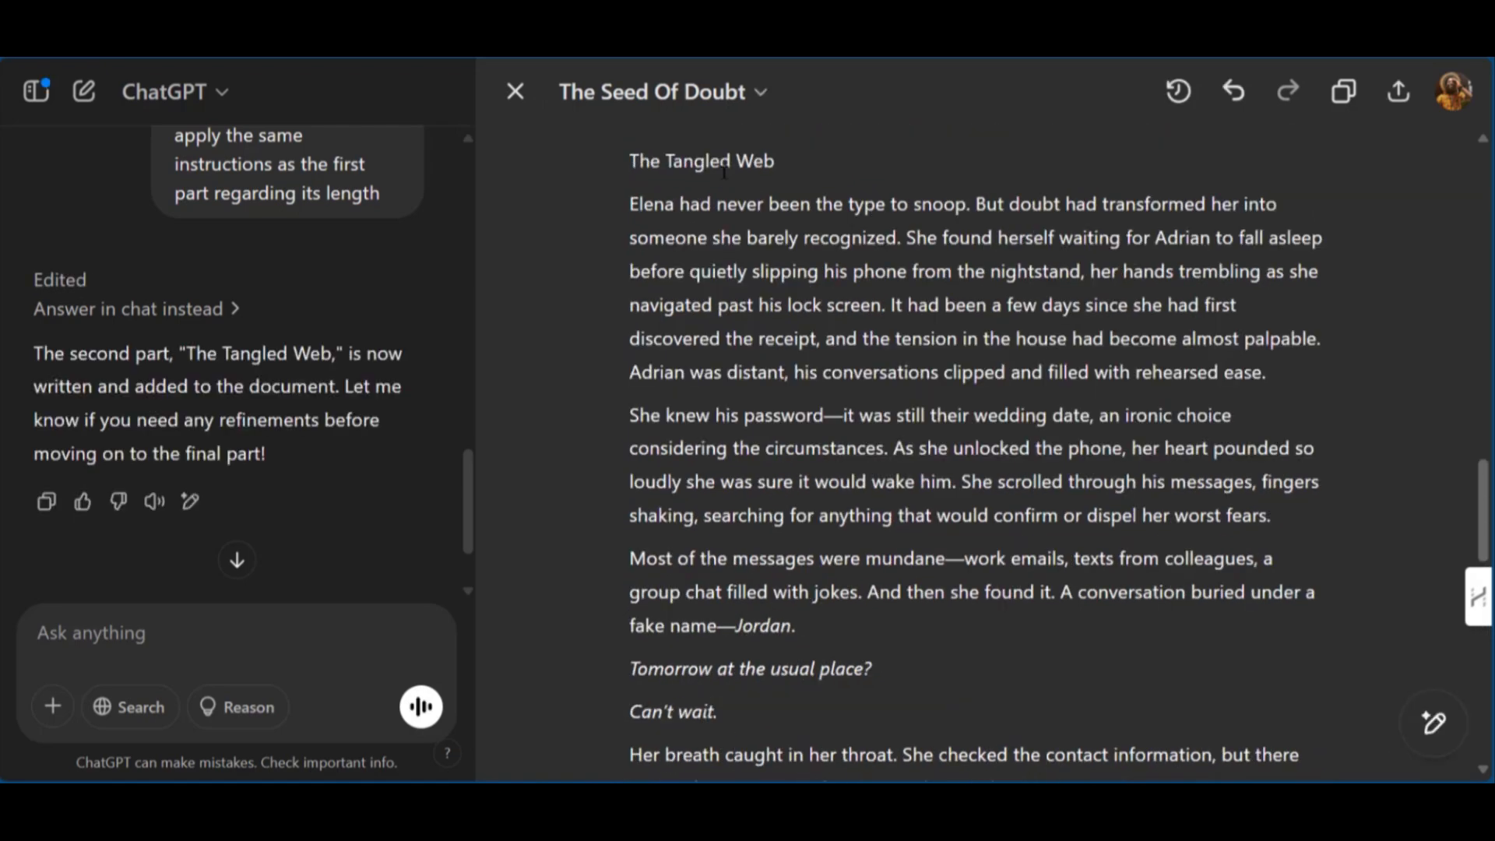
Step: Copy the complete second part, from the title "The Tangled Web" to its last paragraph, out of the ChatGPT canvas
scroll(774, 196, up, 2)
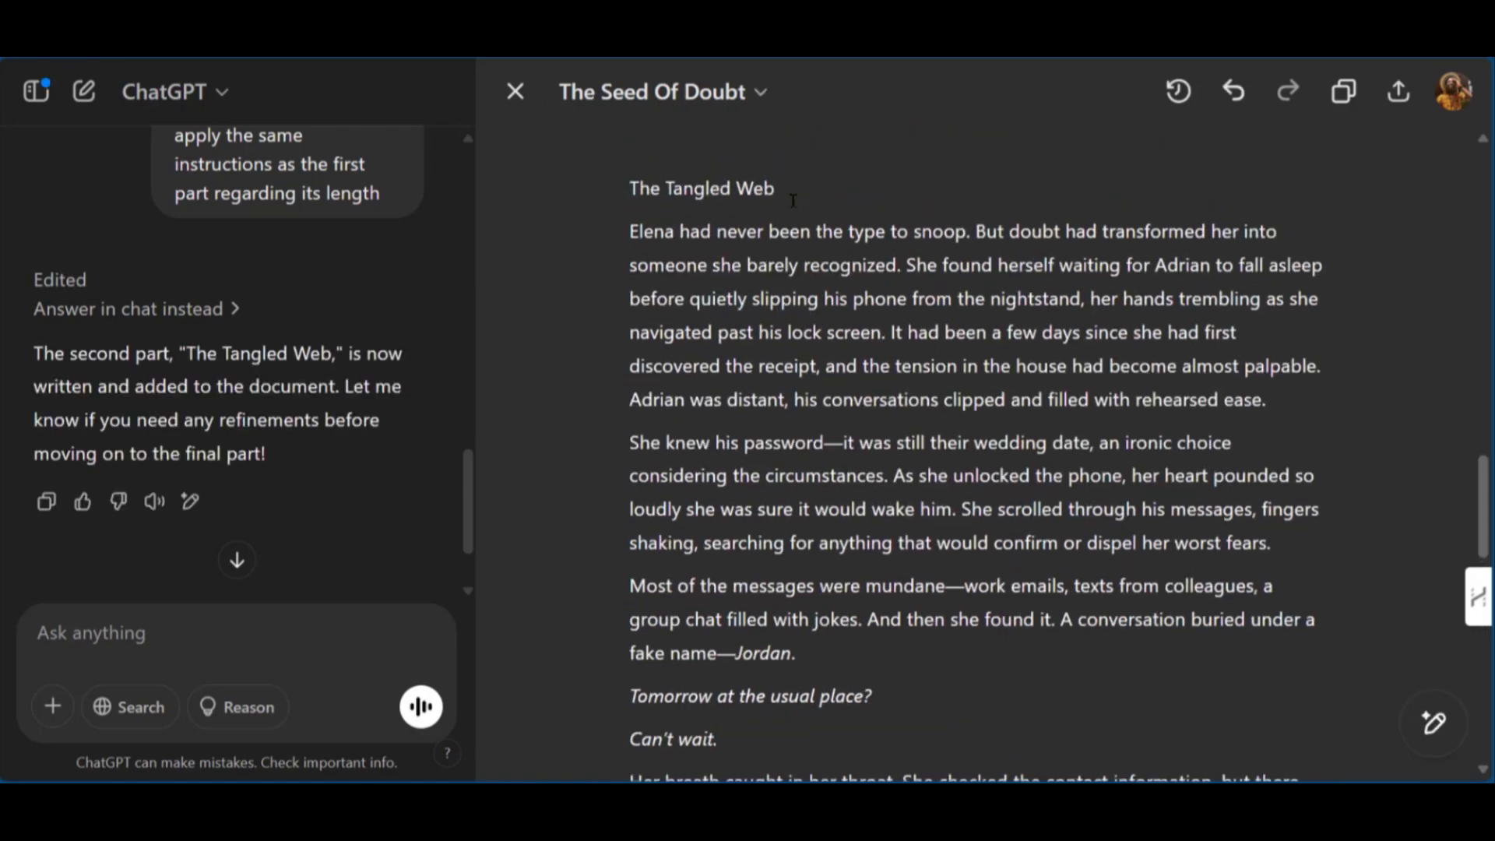
scroll(685, 436, down, 3)
scroll(687, 436, up, 15)
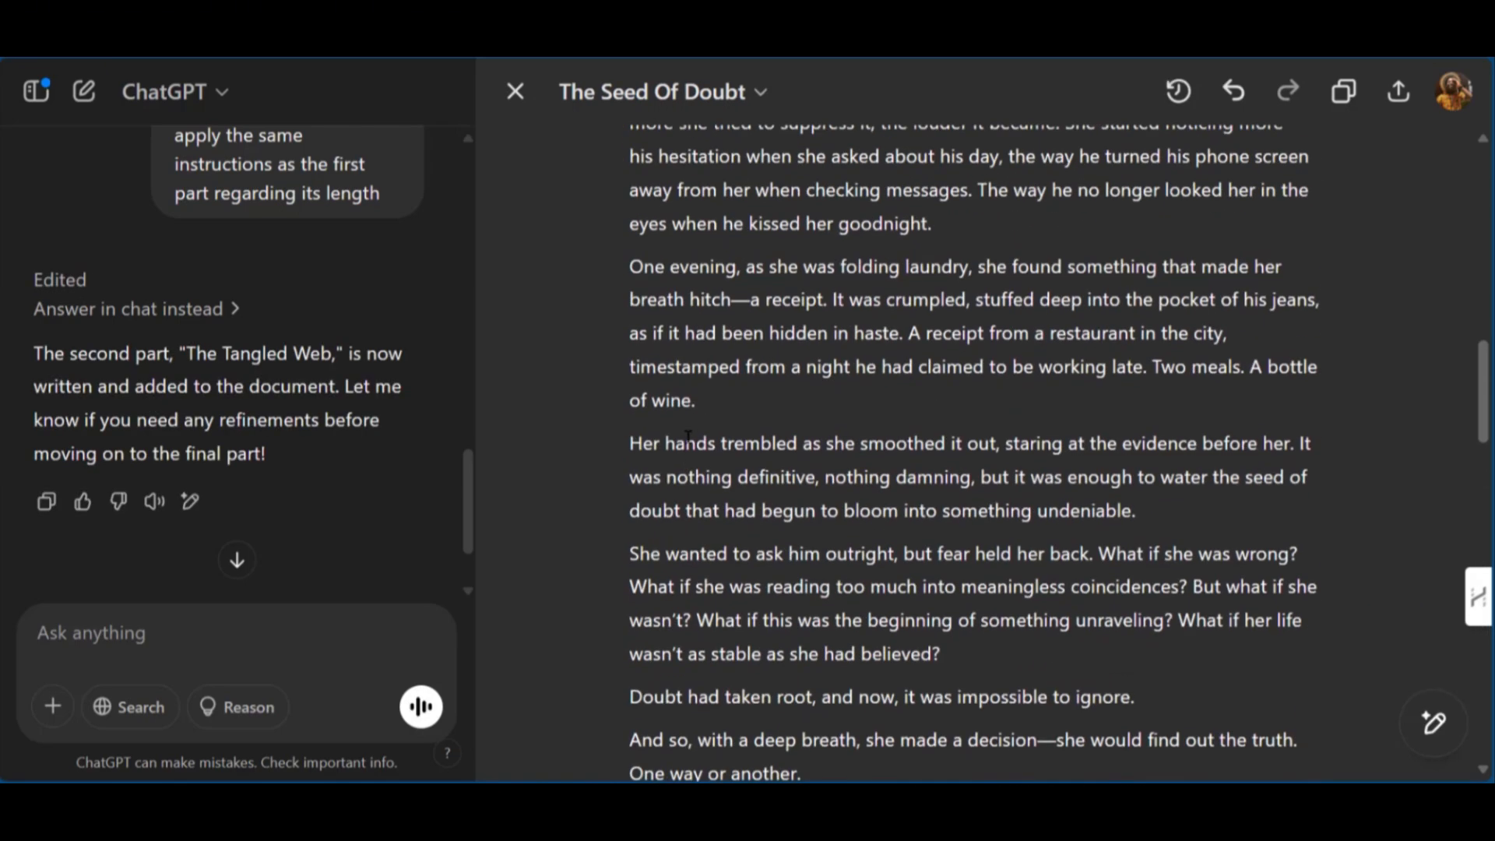
scroll(688, 436, up, 7)
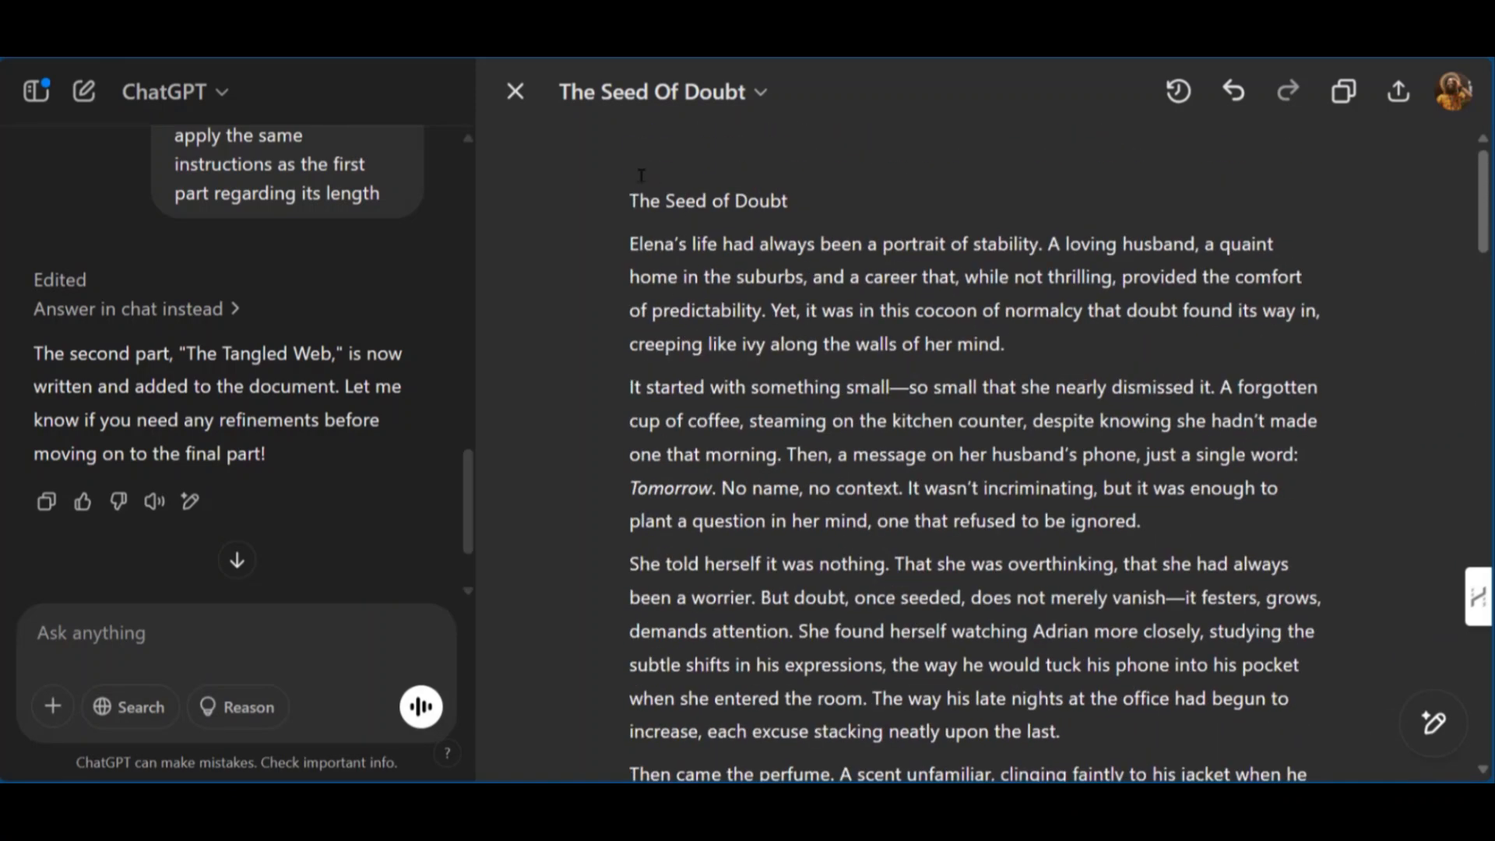
scroll(802, 246, down, 12)
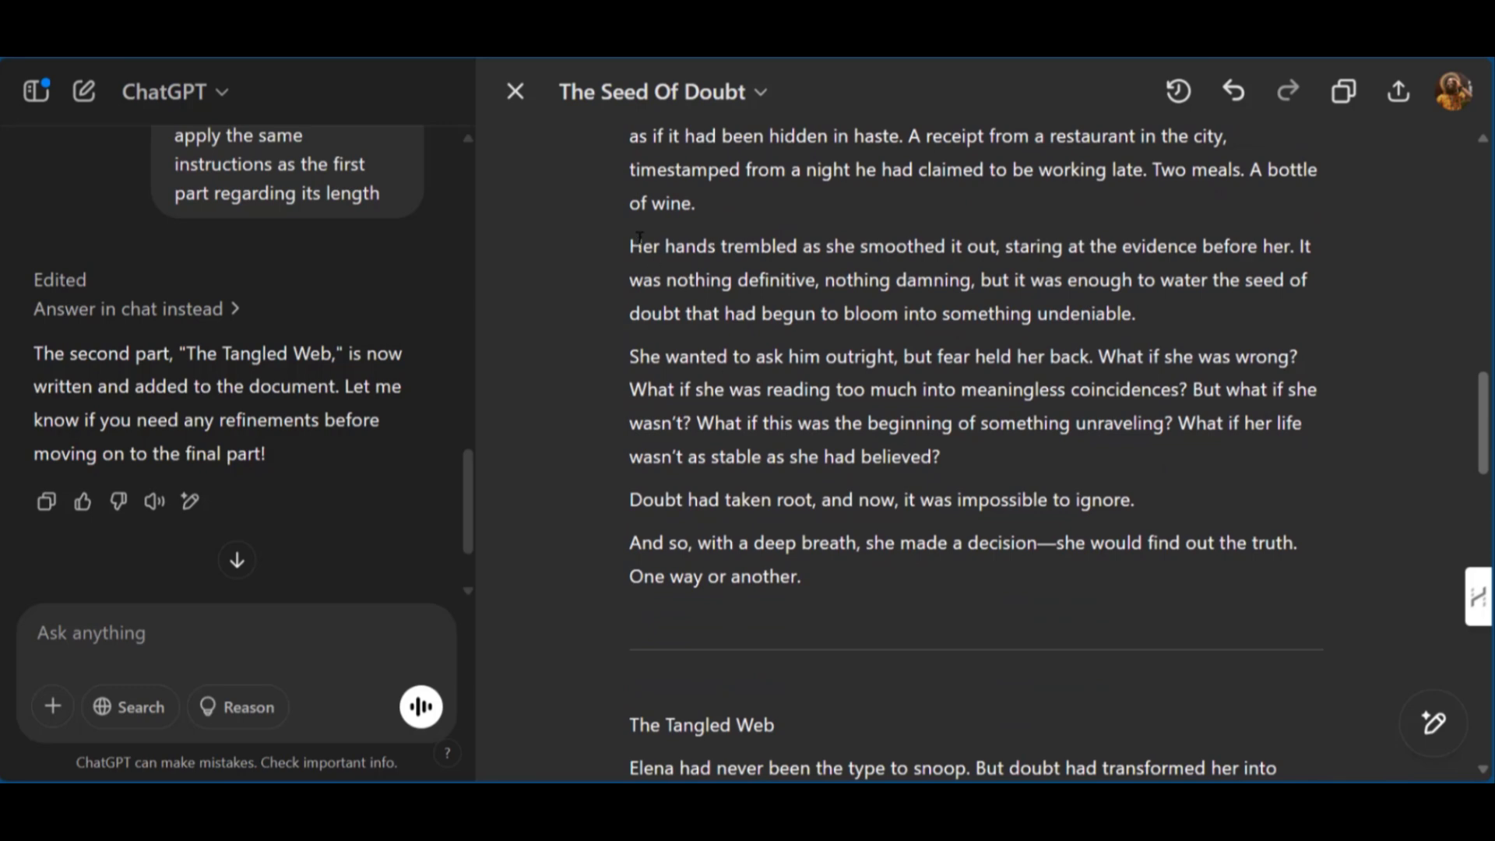
scroll(770, 536, down, 7)
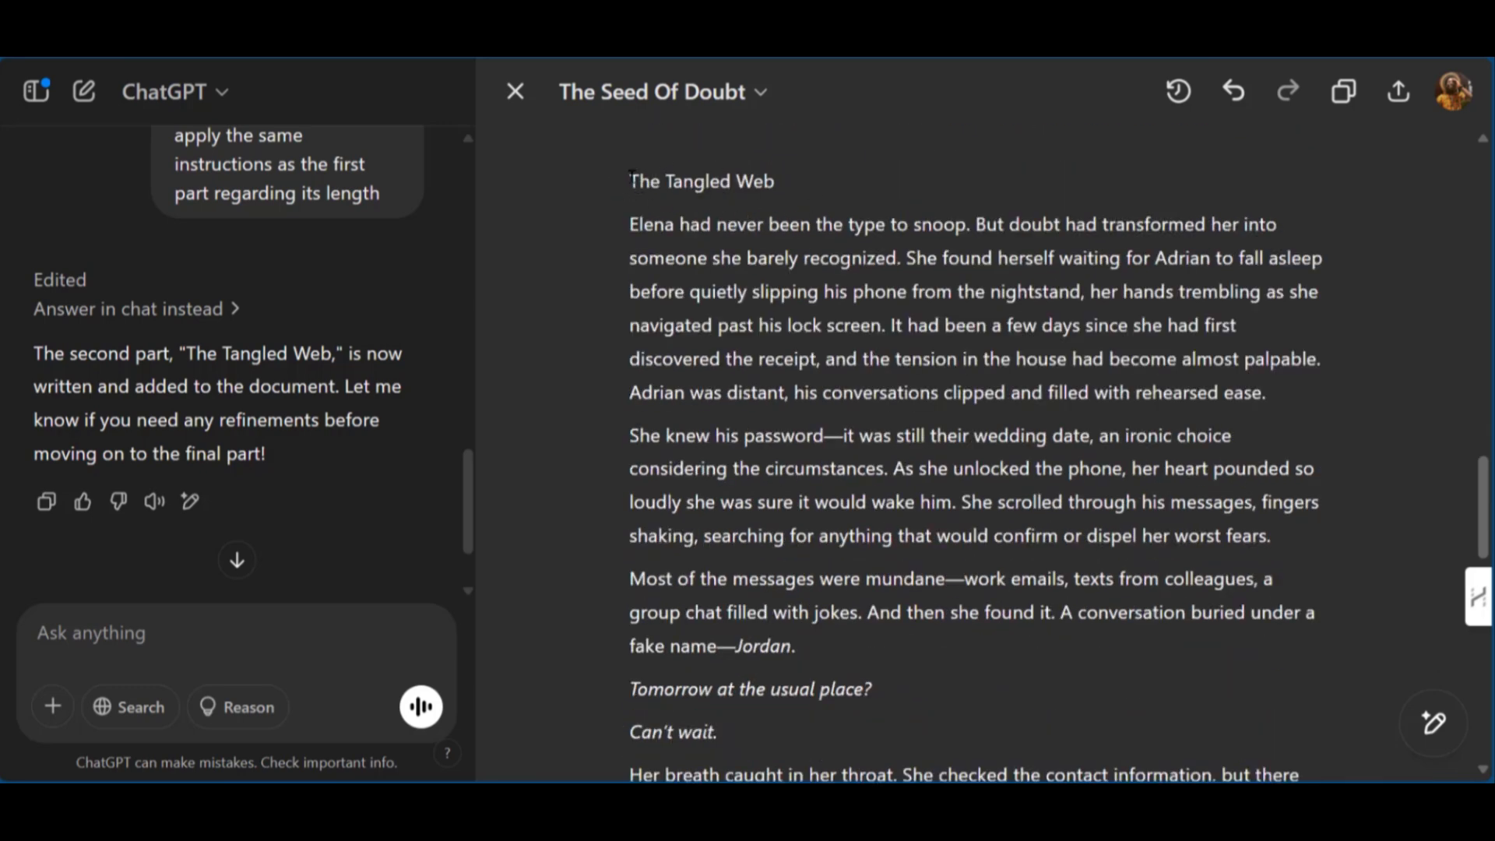
drag(631, 178, 1250, 571)
key(ctrl+c)
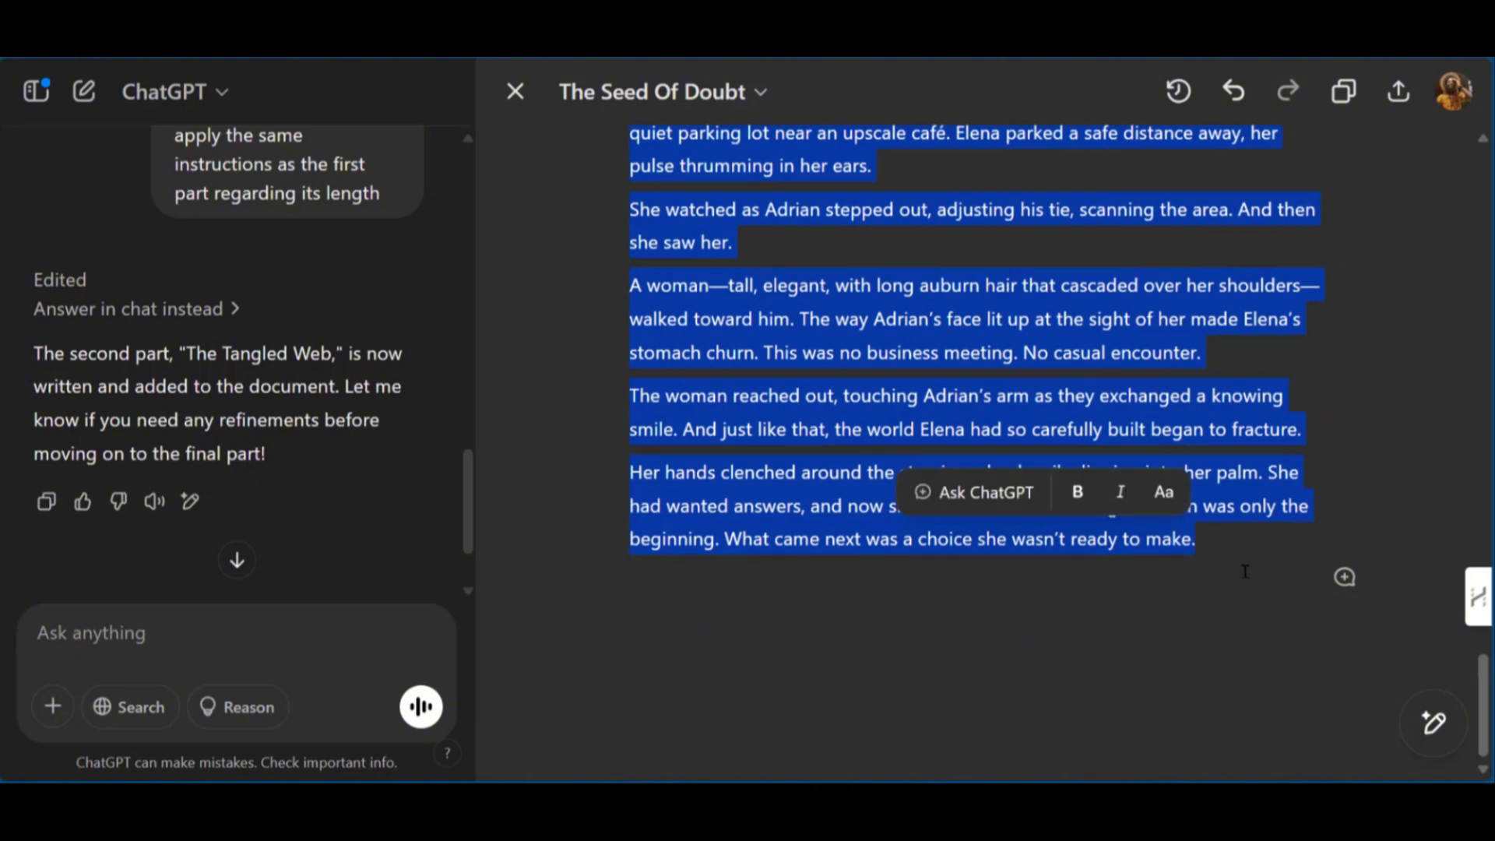
Step: Switch to Google Docs and paste the copied second part below the heading "Part 2 - The Tangled Web"
key(ctrl+Tab)
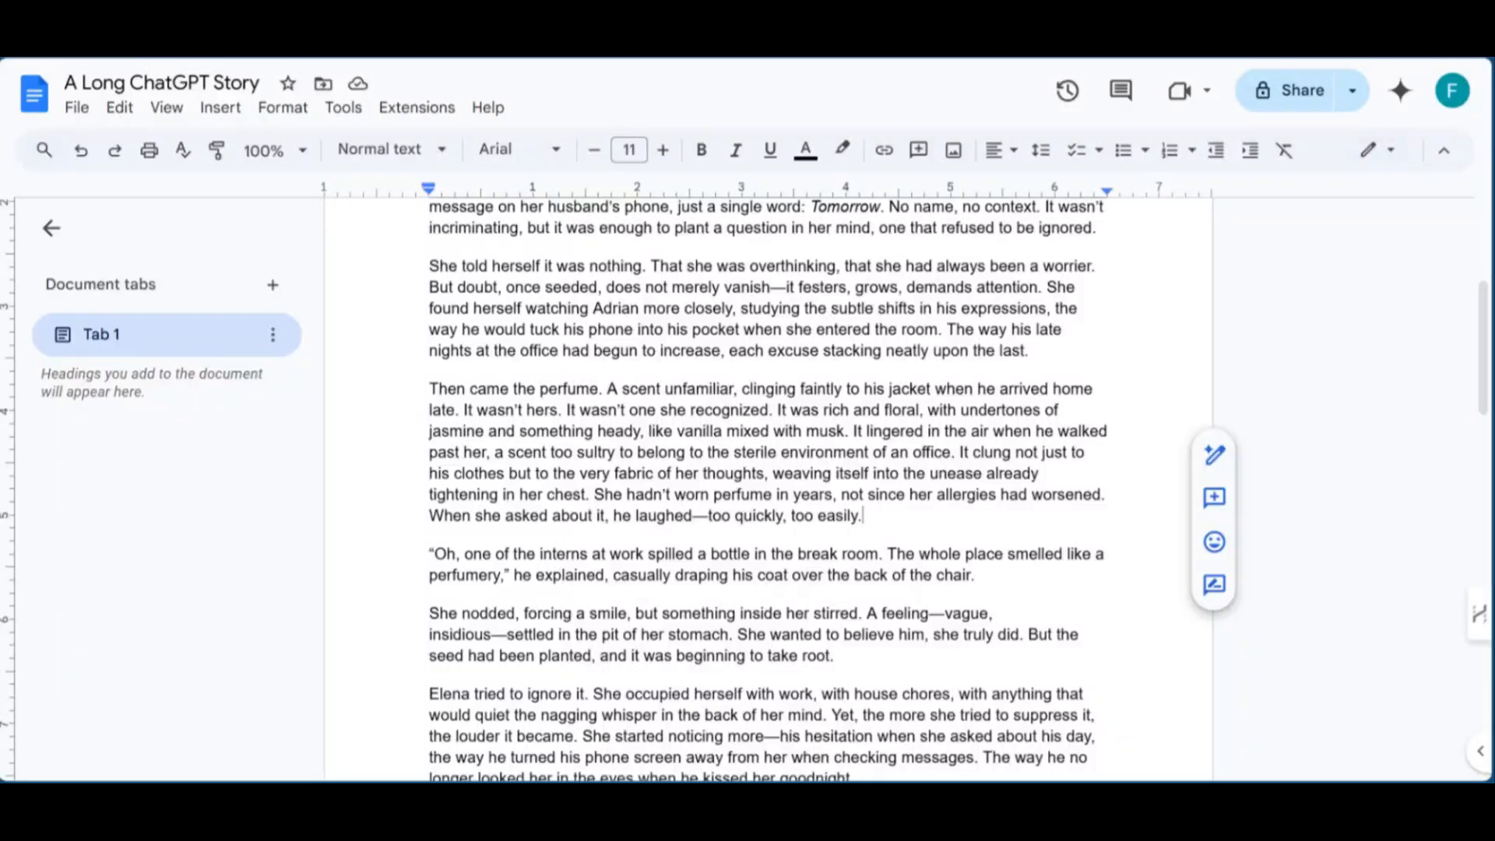
scroll(791, 677, down, 14)
click(467, 397)
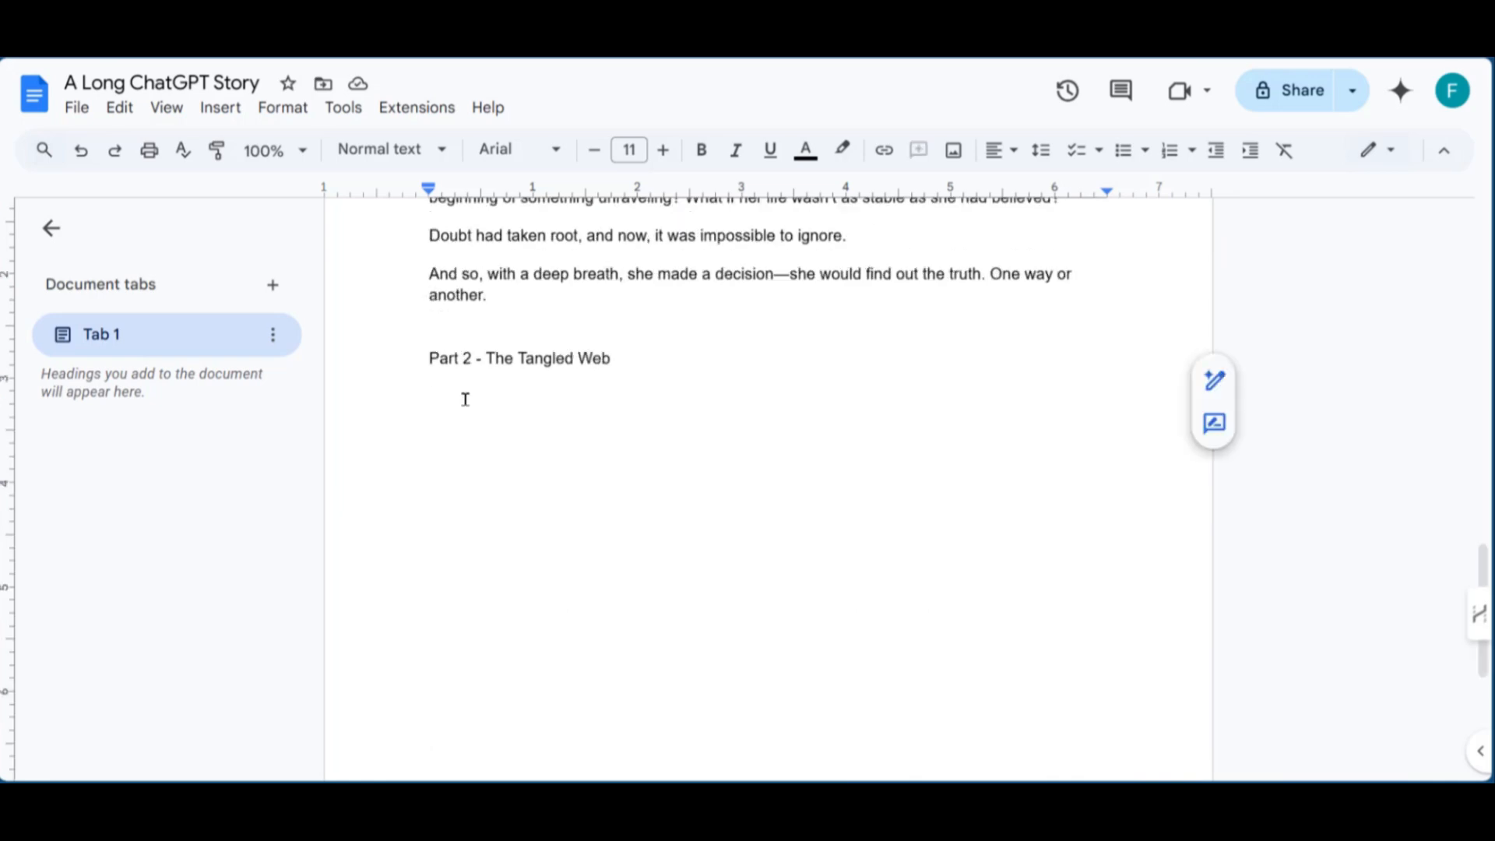
key(ctrl+v)
Step: Make the heading "Part 2 - The Tangled Web" bold and delete the duplicate title line "The Tangled Web" below it
scroll(491, 418, up, 15)
drag(614, 447, 431, 444)
key(ctrl+b)
click(781, 451)
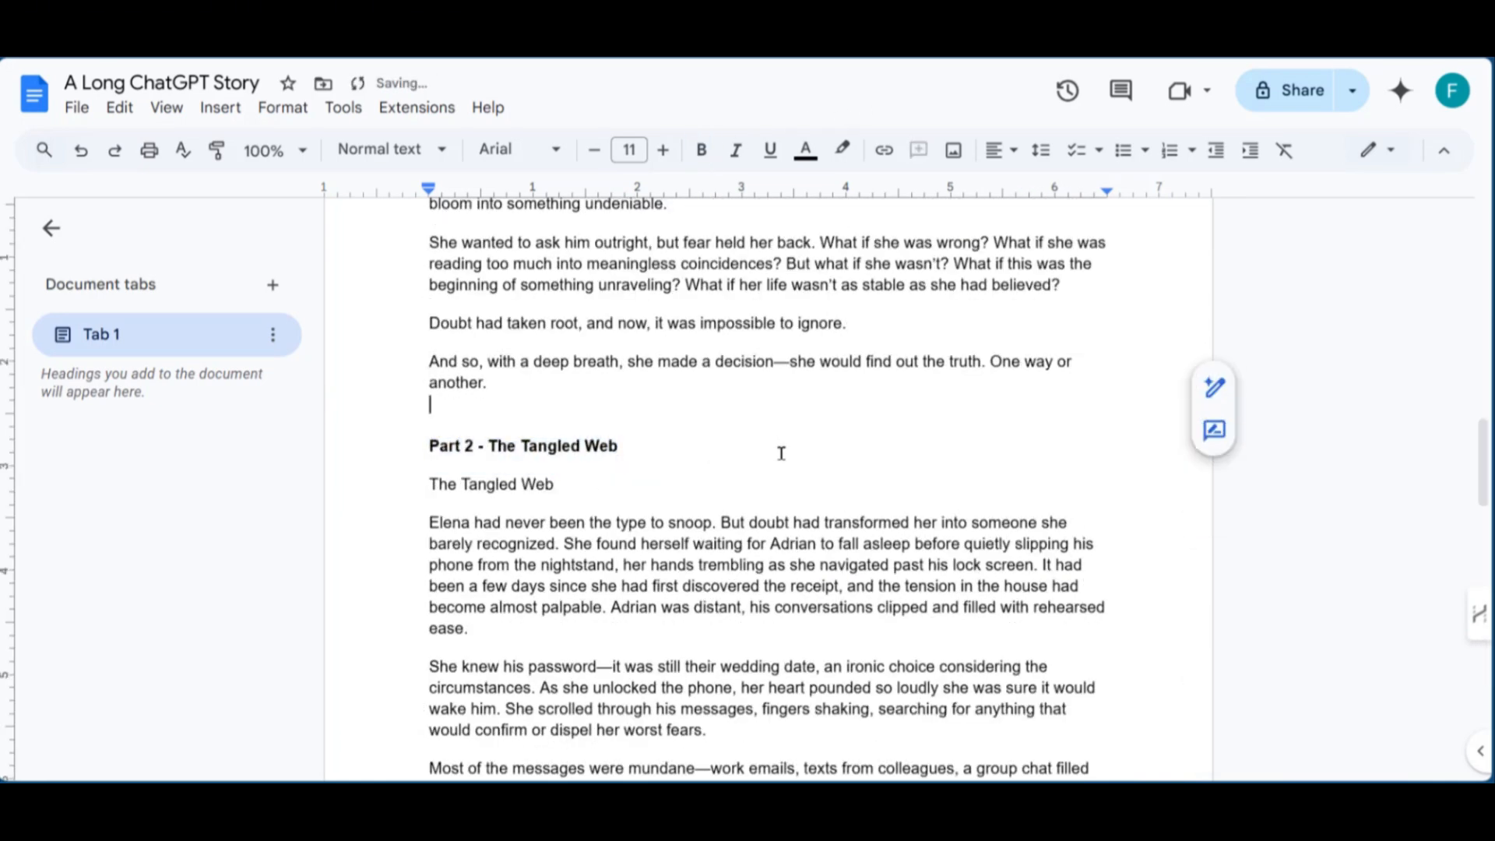
triple_click(566, 484)
Step: Review the assembled story from the Part 1 heading through the end of Part 2 in the document
scroll(573, 502, down, 14)
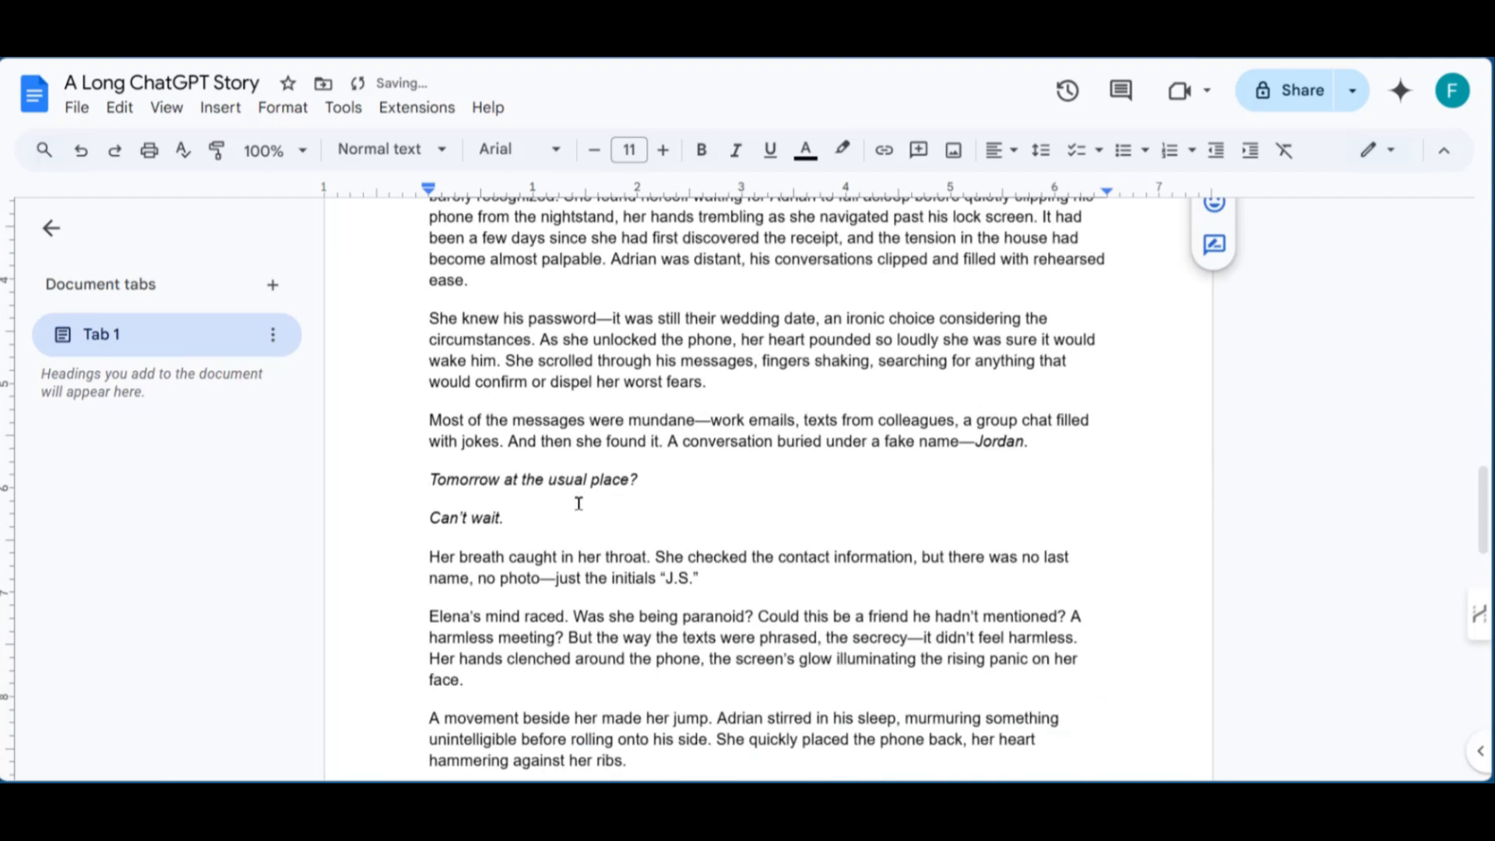
scroll(584, 500, down, 8)
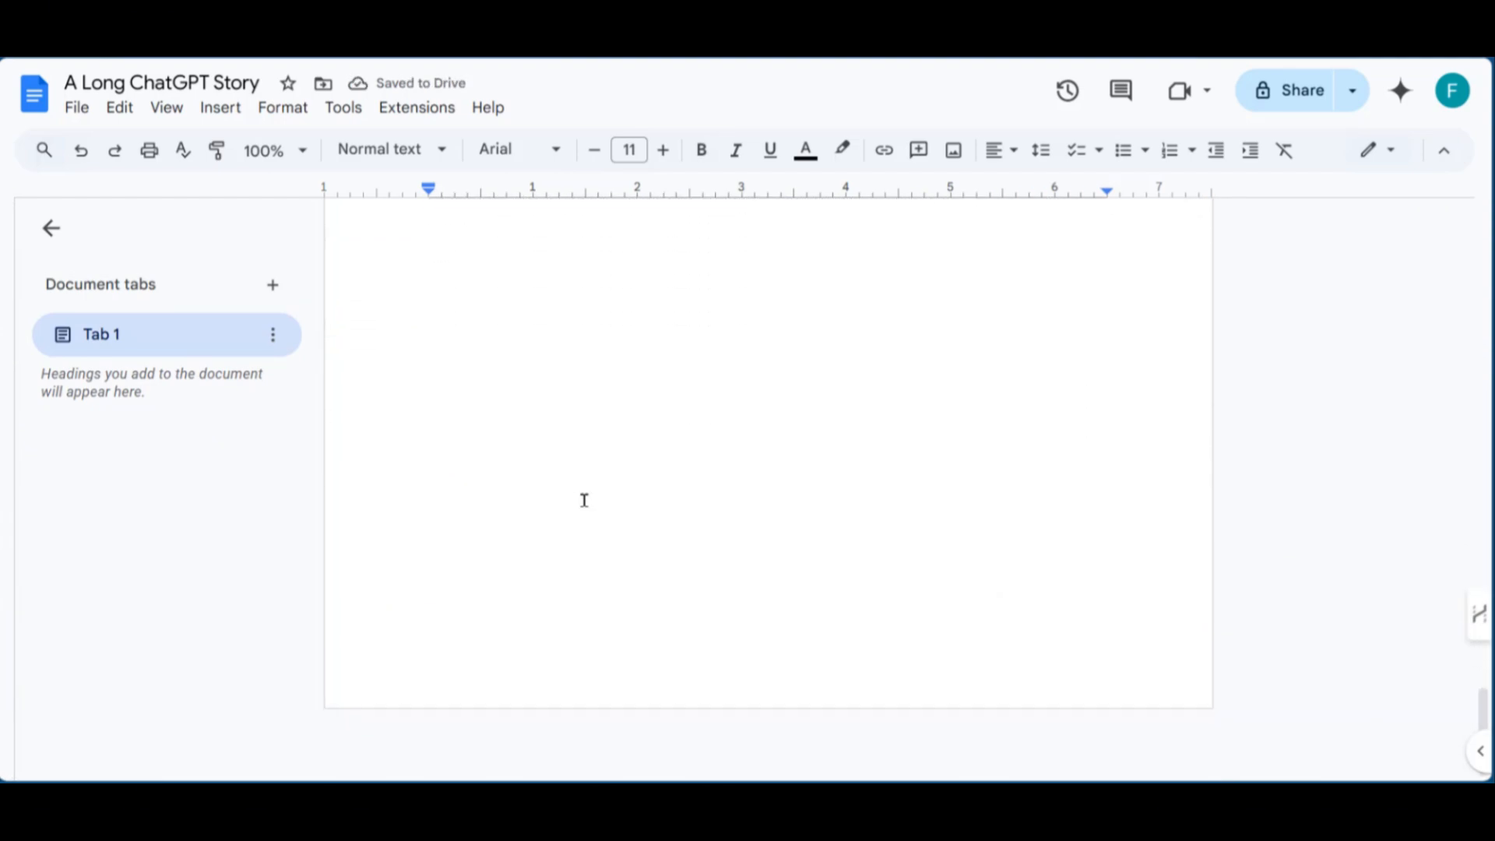
scroll(584, 501, up, 18)
scroll(584, 501, down, 5)
scroll(584, 501, up, 14)
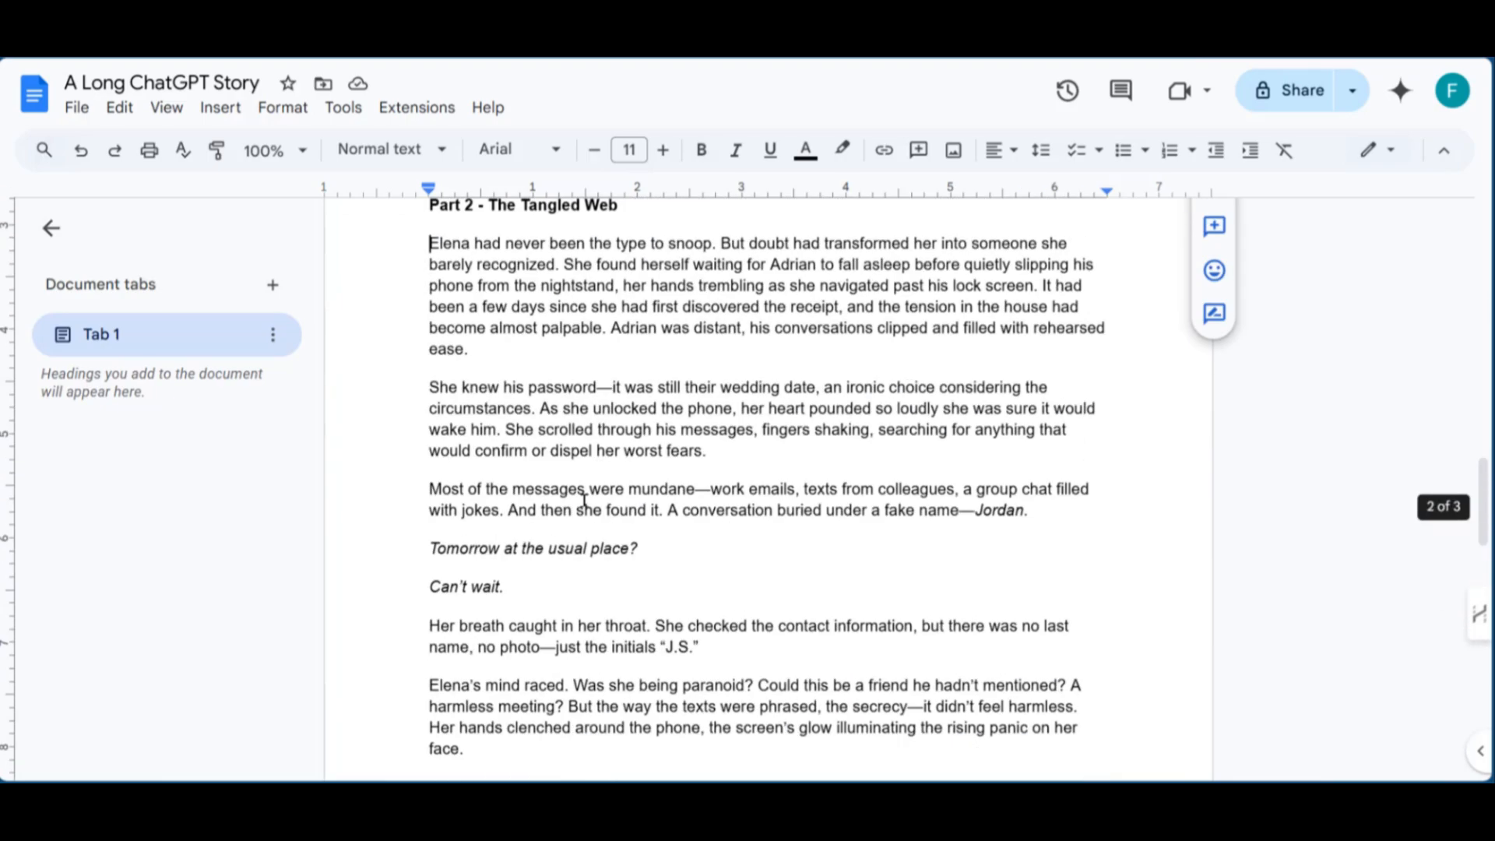
scroll(584, 501, up, 12)
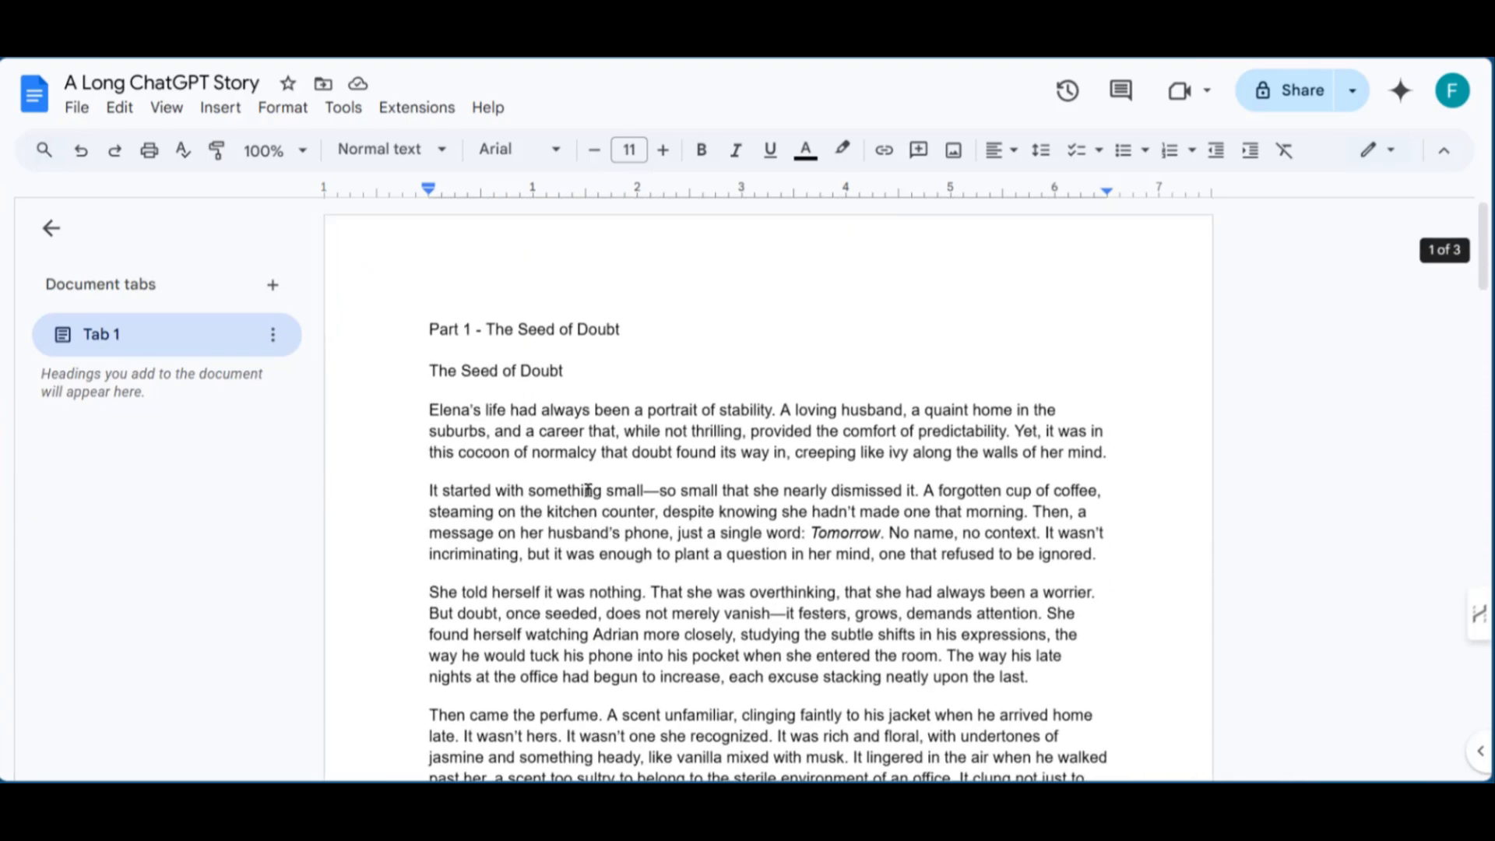
scroll(586, 497, down, 7)
scroll(588, 489, down, 20)
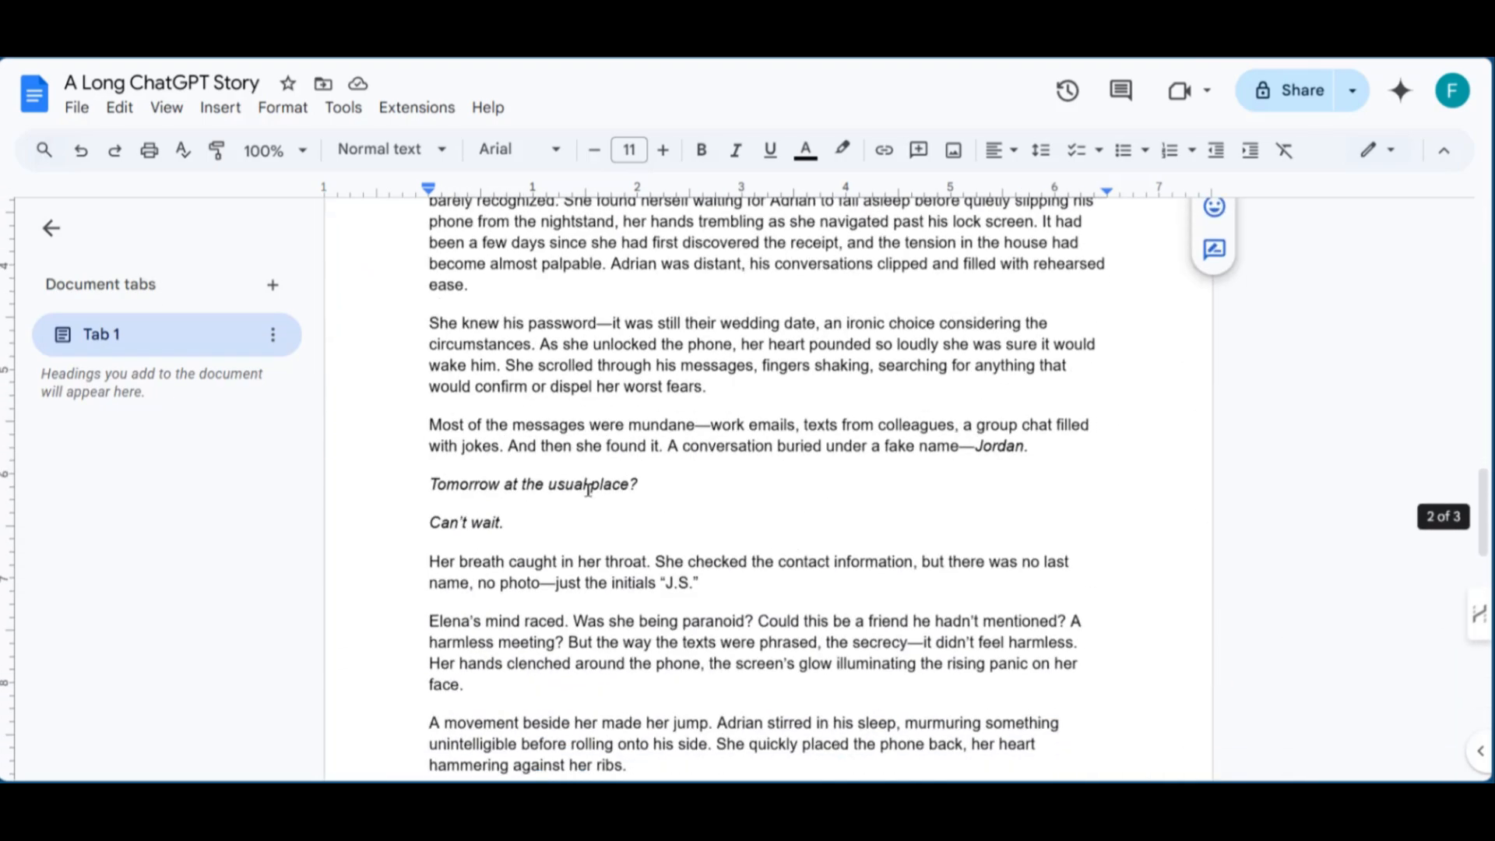
scroll(588, 489, down, 5)
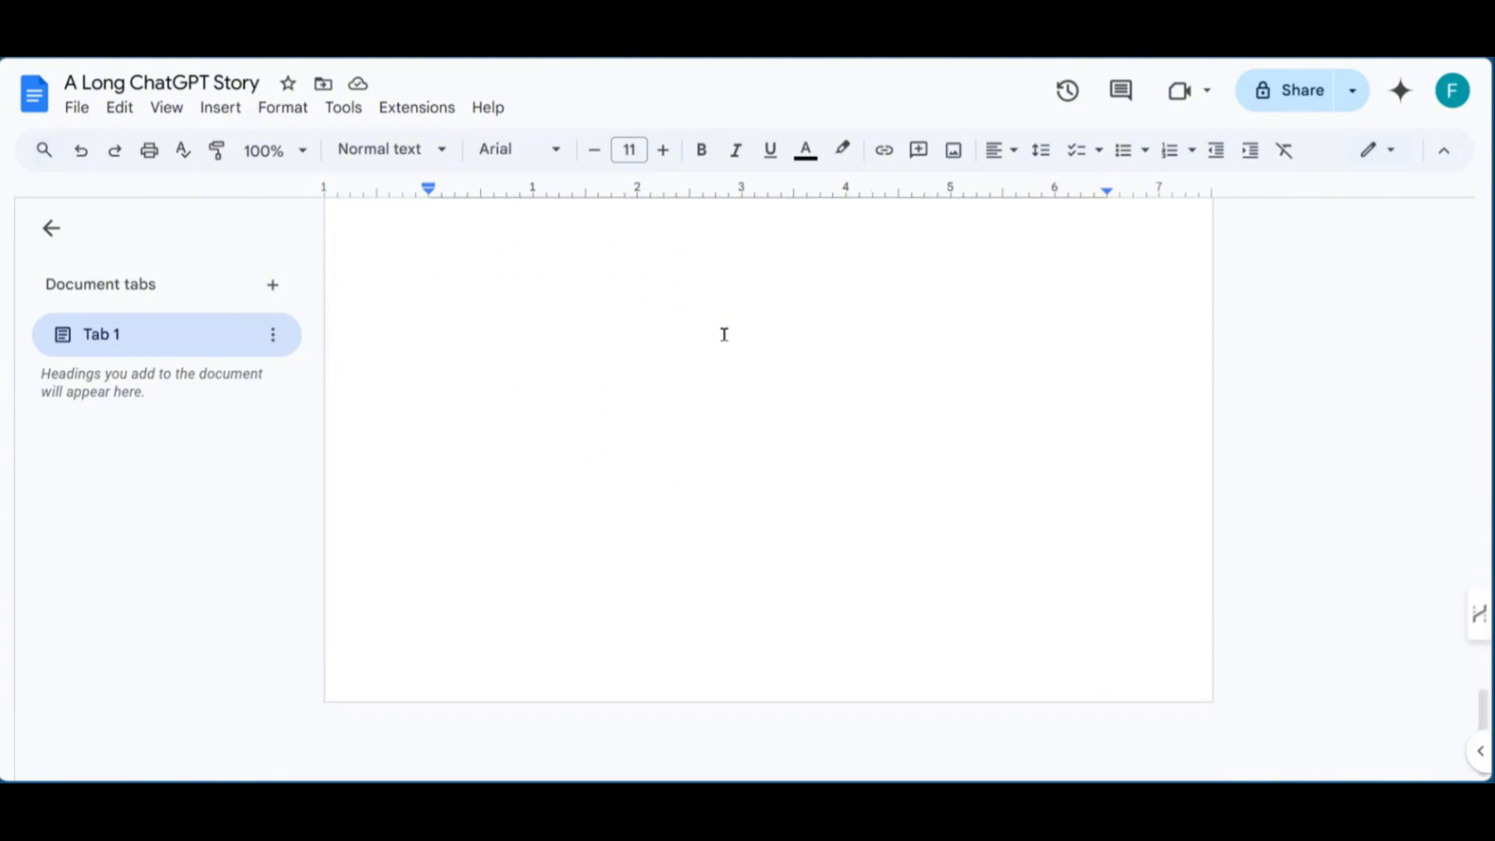
scroll(724, 334, up, 5)
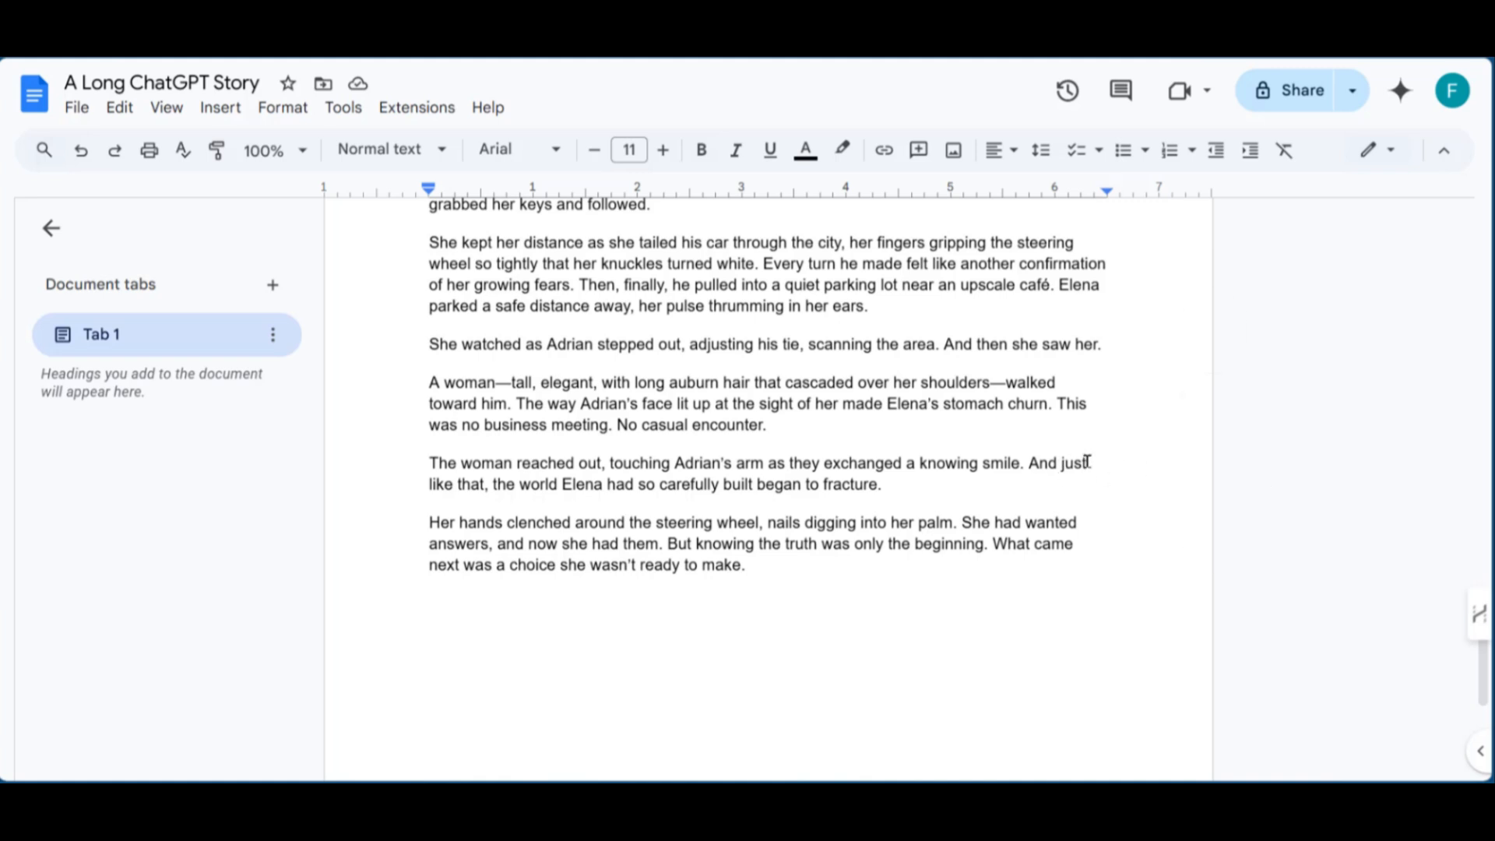
scroll(1004, 439, up, 2)
scroll(767, 483, up, 3)
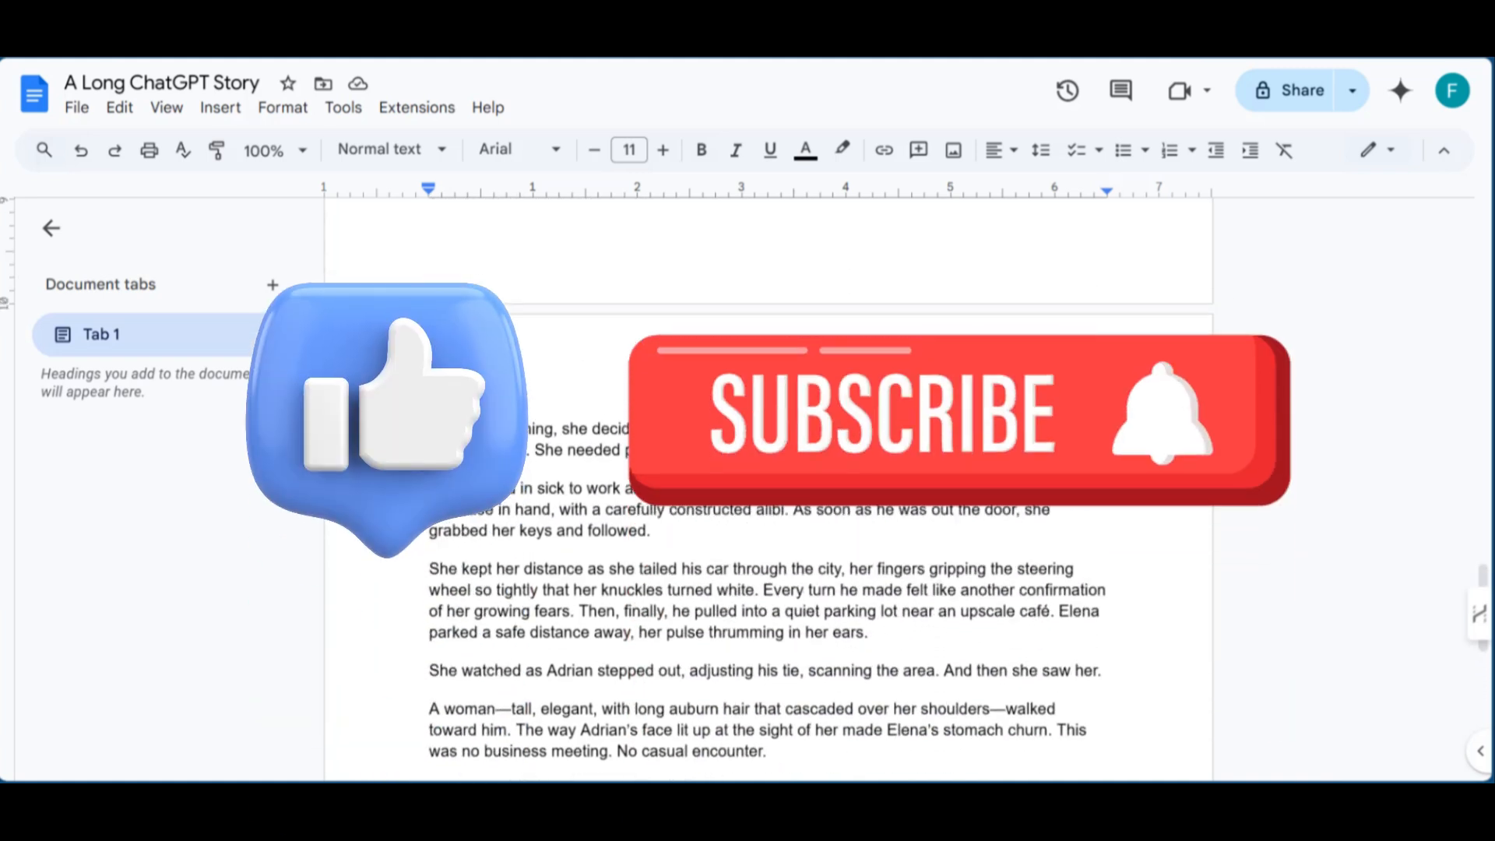